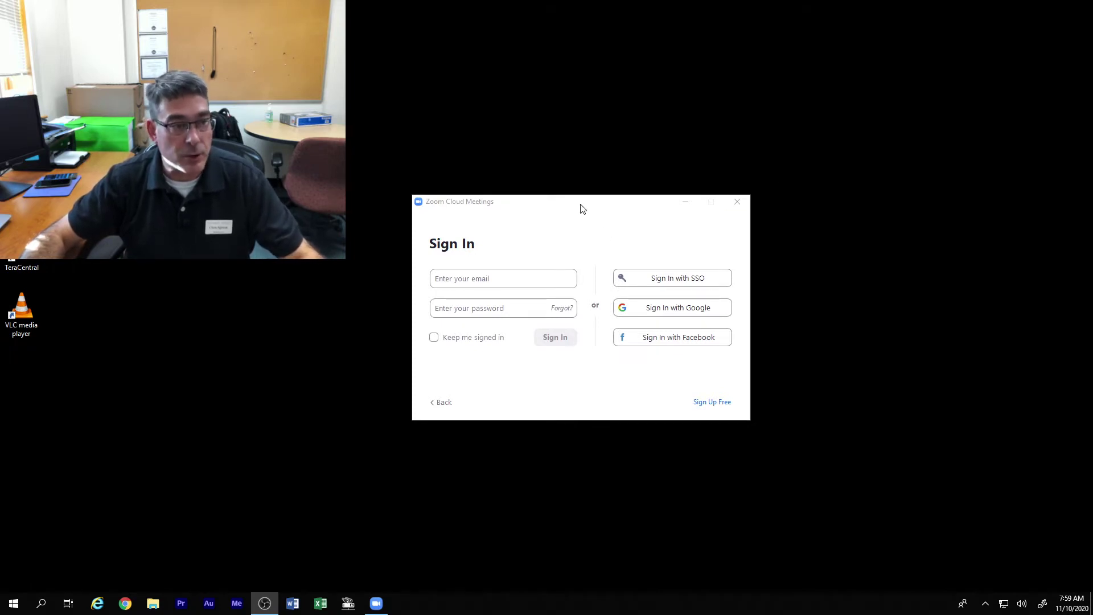
- Sign in to Zoom with Google, choosing the account holder's own college account
left_click_drag(580, 206, 609, 205)
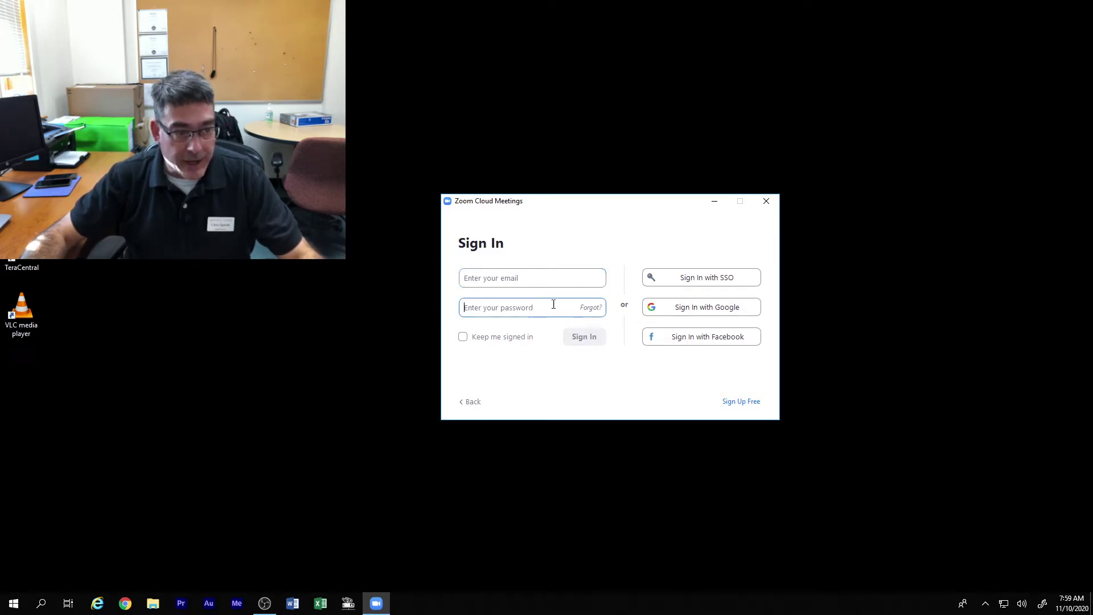
left_click(719, 309)
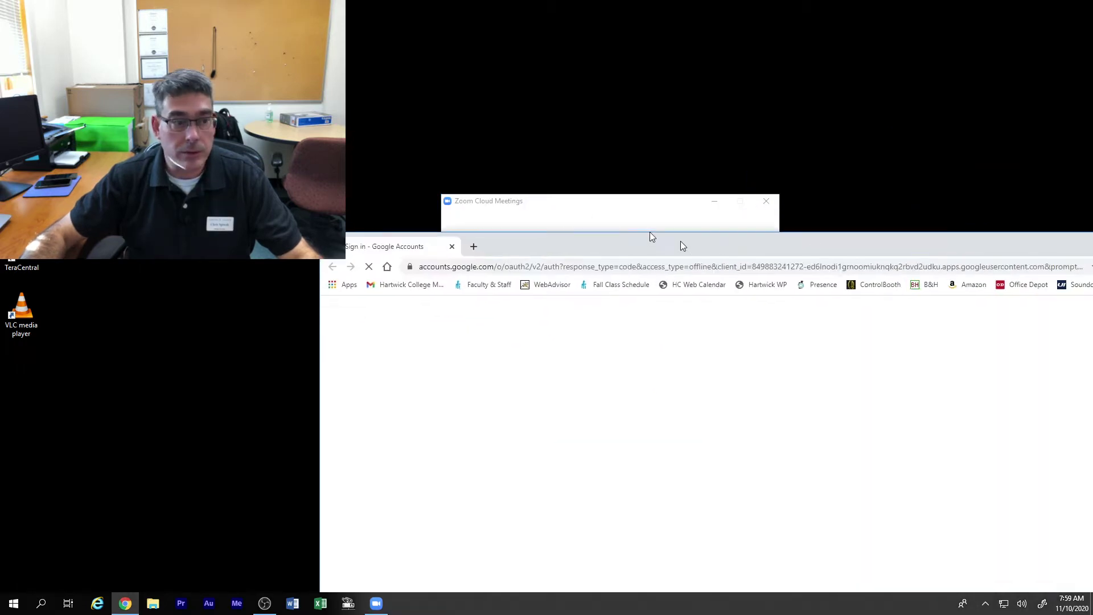
left_click_drag(650, 231, 527, 15)
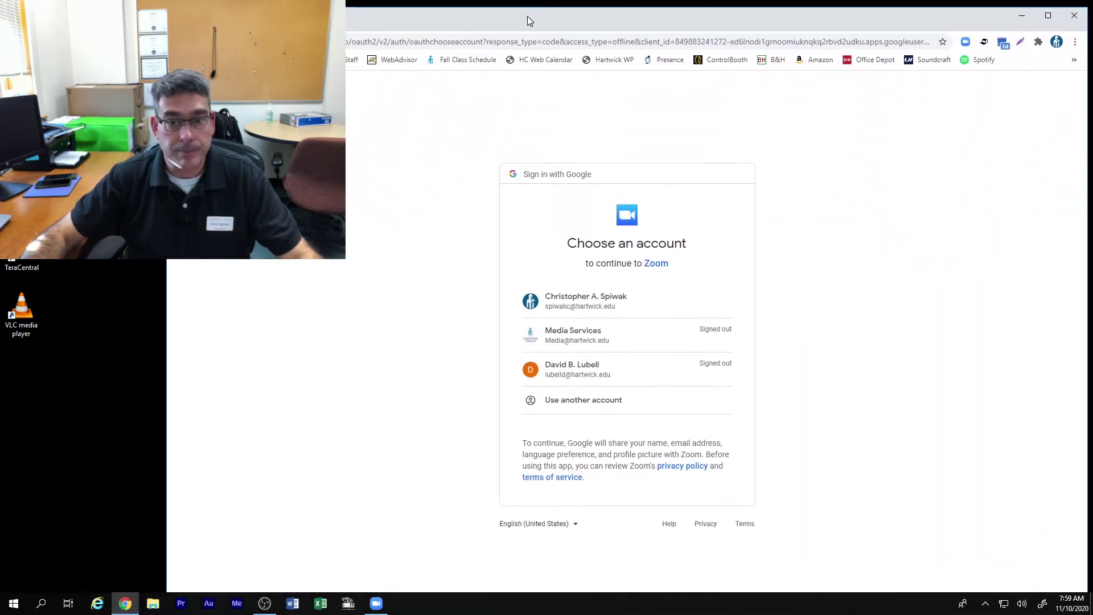
left_click(587, 302)
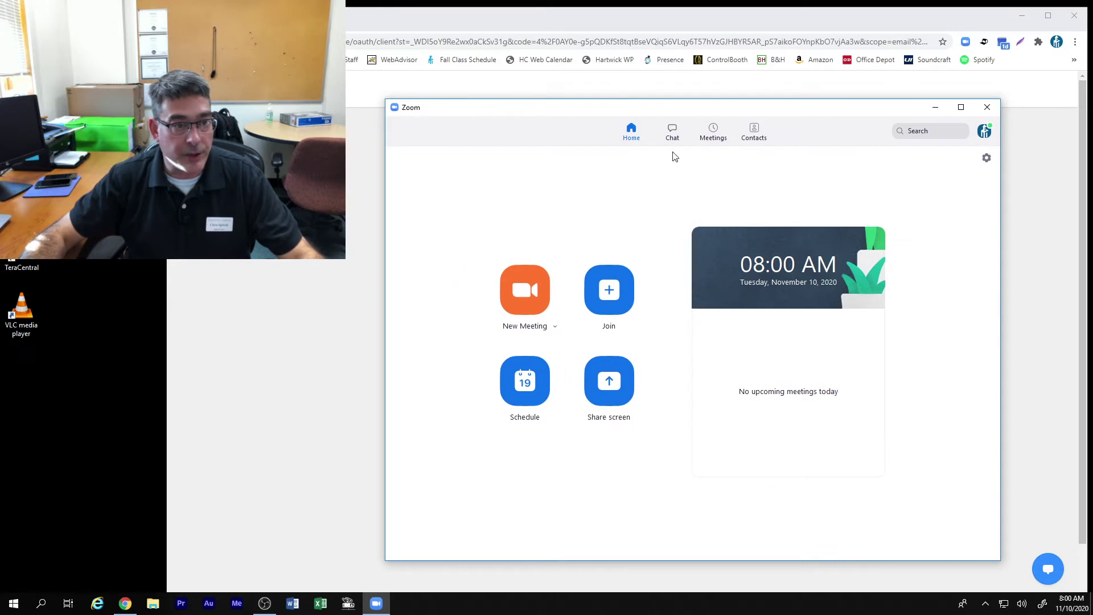
- Check the Zoom client for updates from the profile options and close the update window
left_click(985, 133)
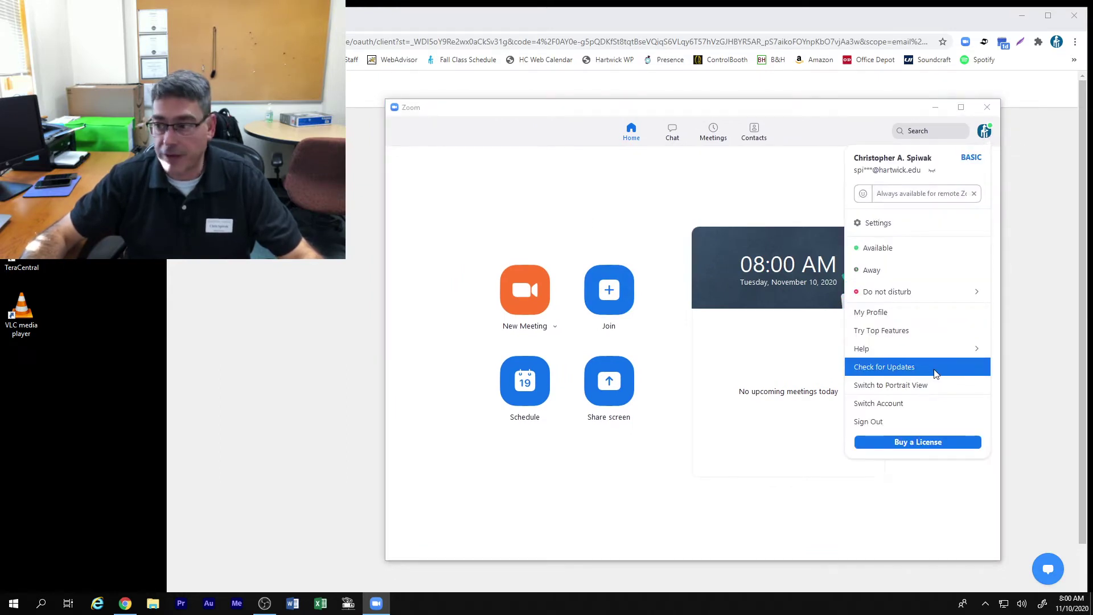
left_click(936, 374)
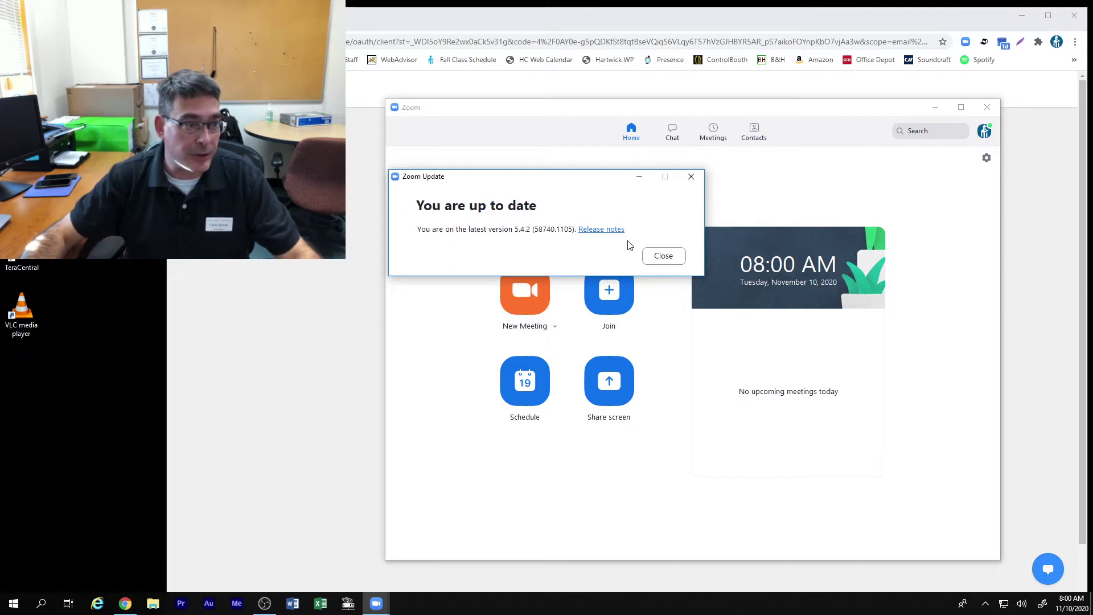
left_click(674, 260)
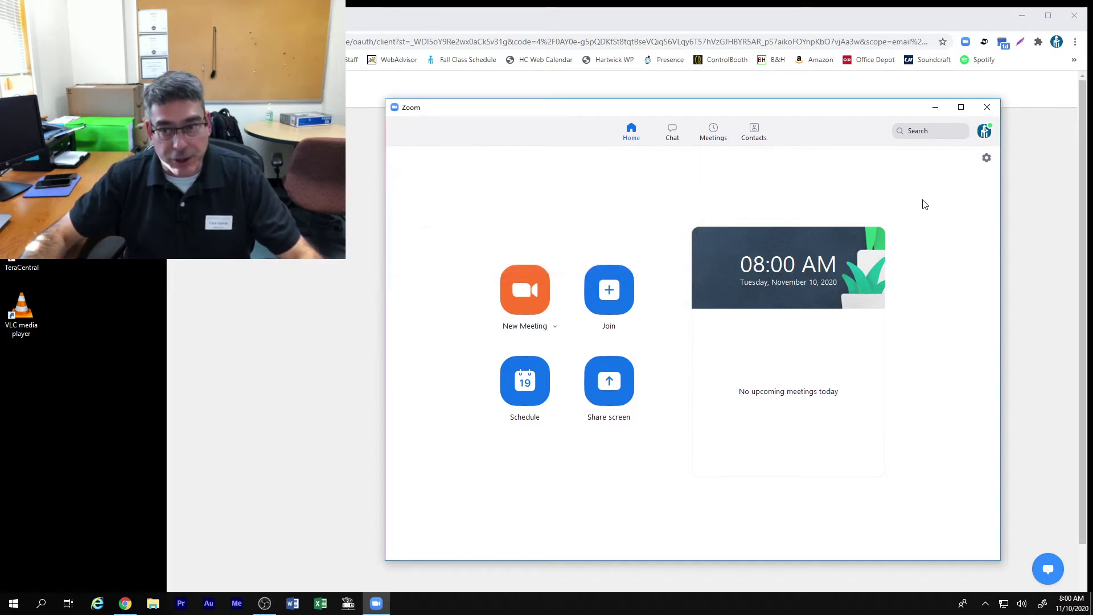
- Start a new meeting and begin recording it, continuing without audio
left_click(523, 294)
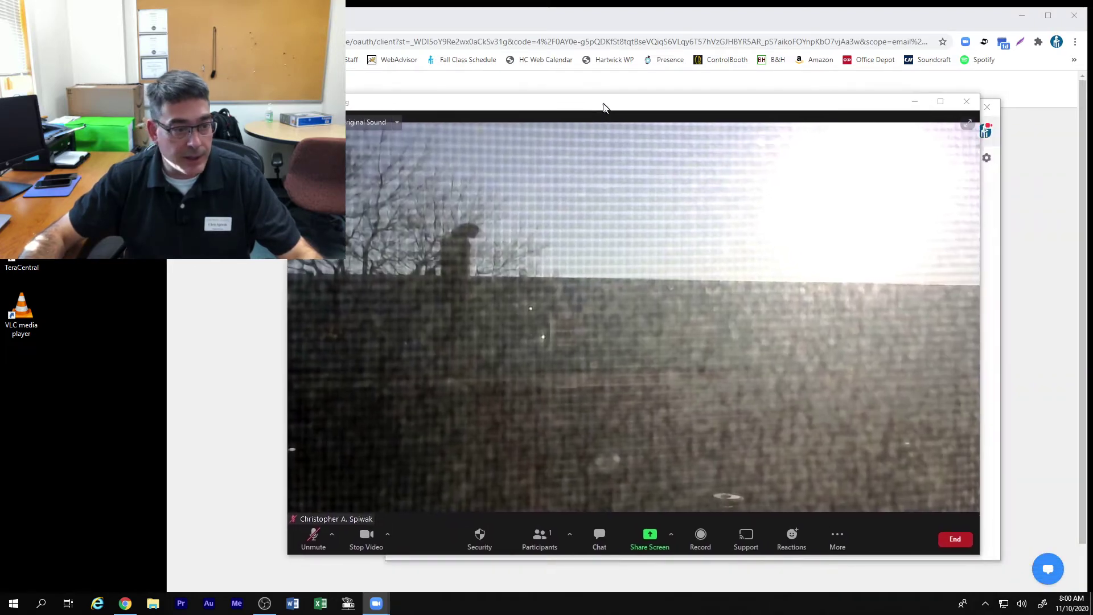
left_click_drag(603, 107, 596, 100)
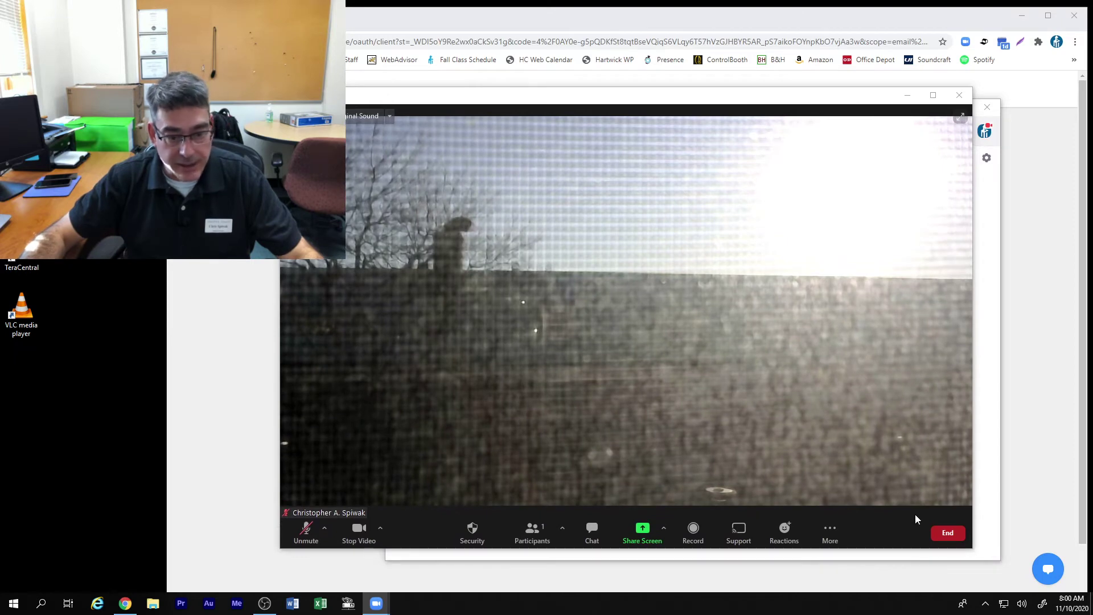
left_click(693, 530)
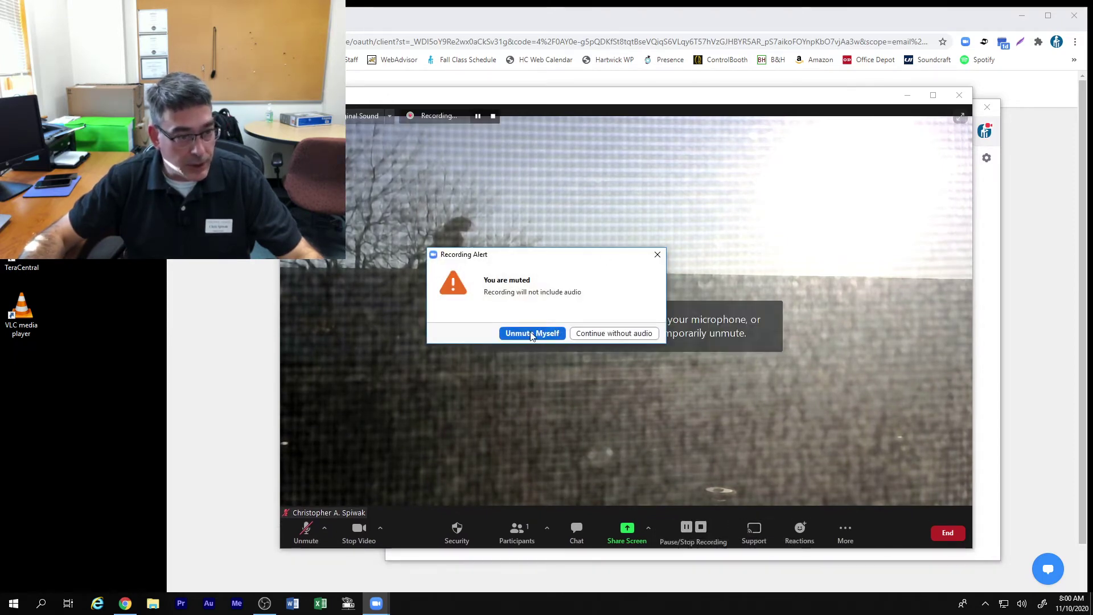
left_click(622, 333)
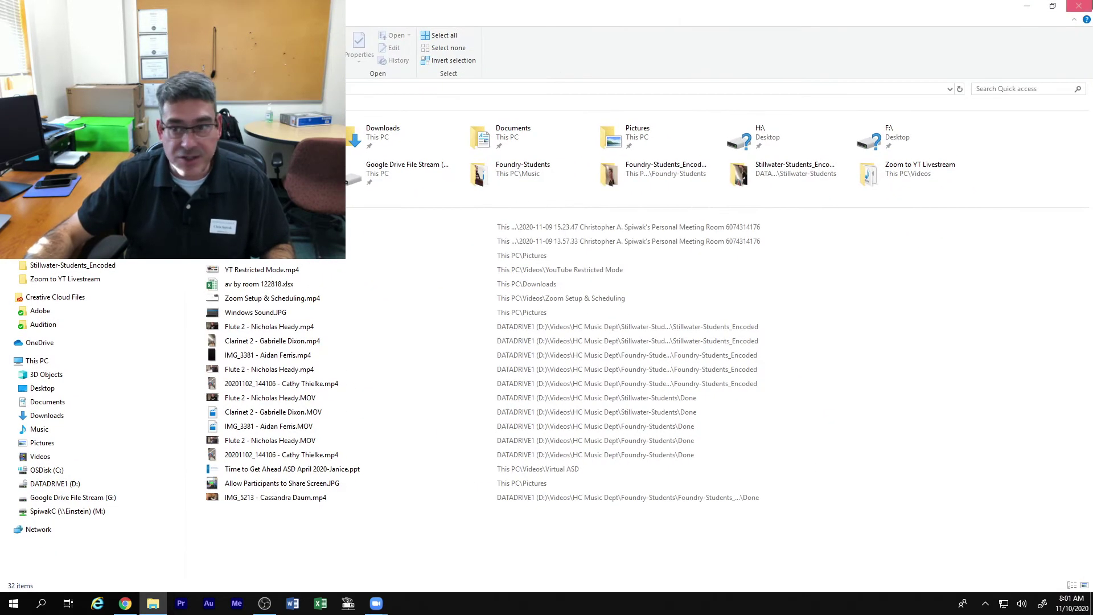
- In File Explorer, open the Zoom folder in Documents and go into the 2020-11-10 08.00.41 recording folder
left_click(1052, 6)
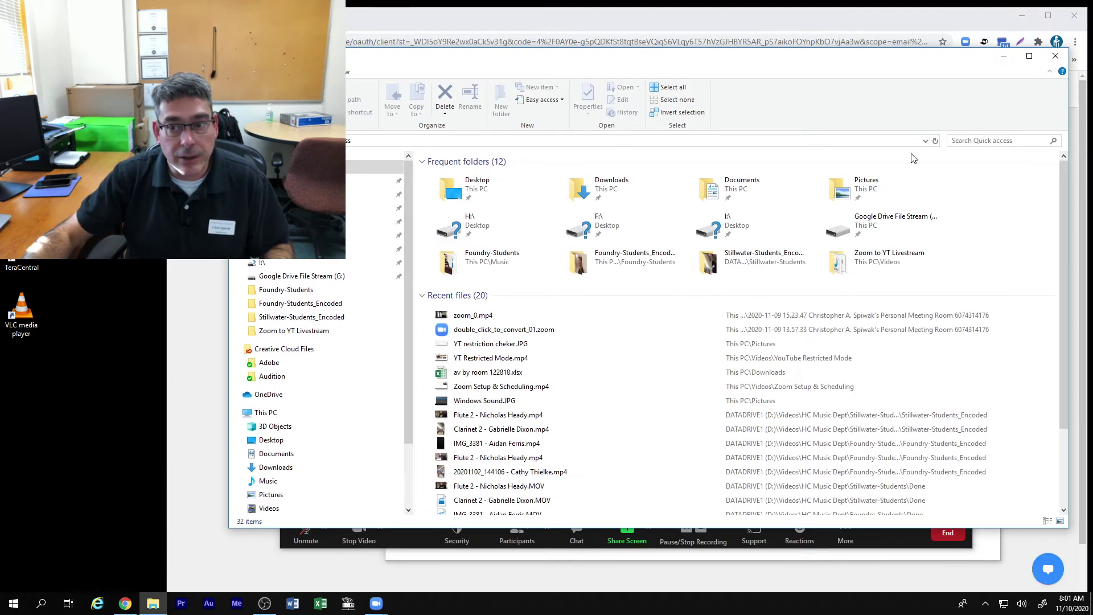
left_click_drag(738, 59, 770, 111)
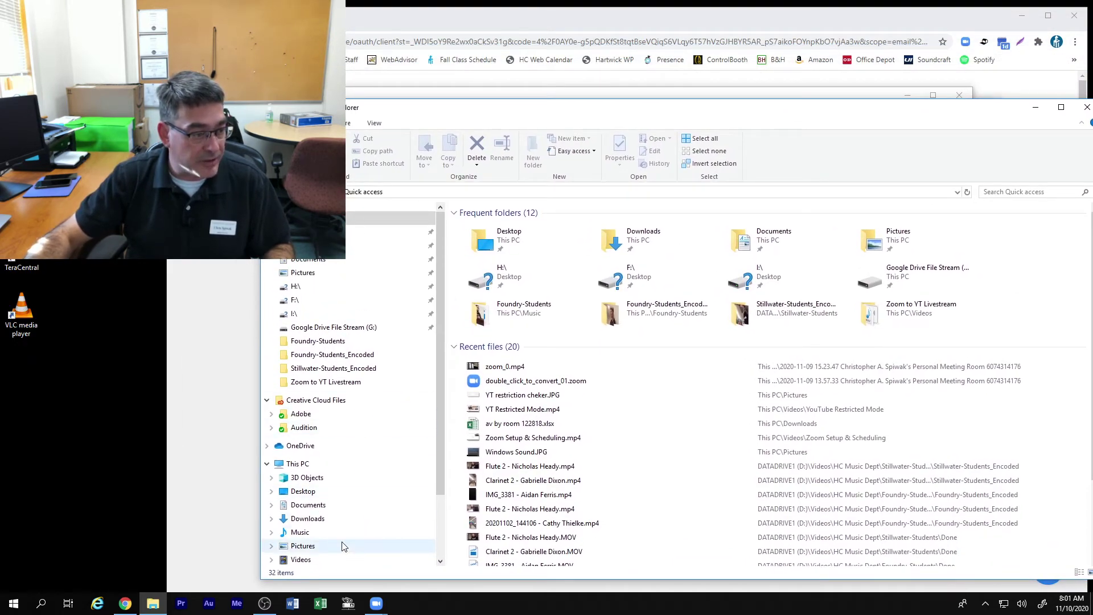
left_click(316, 506)
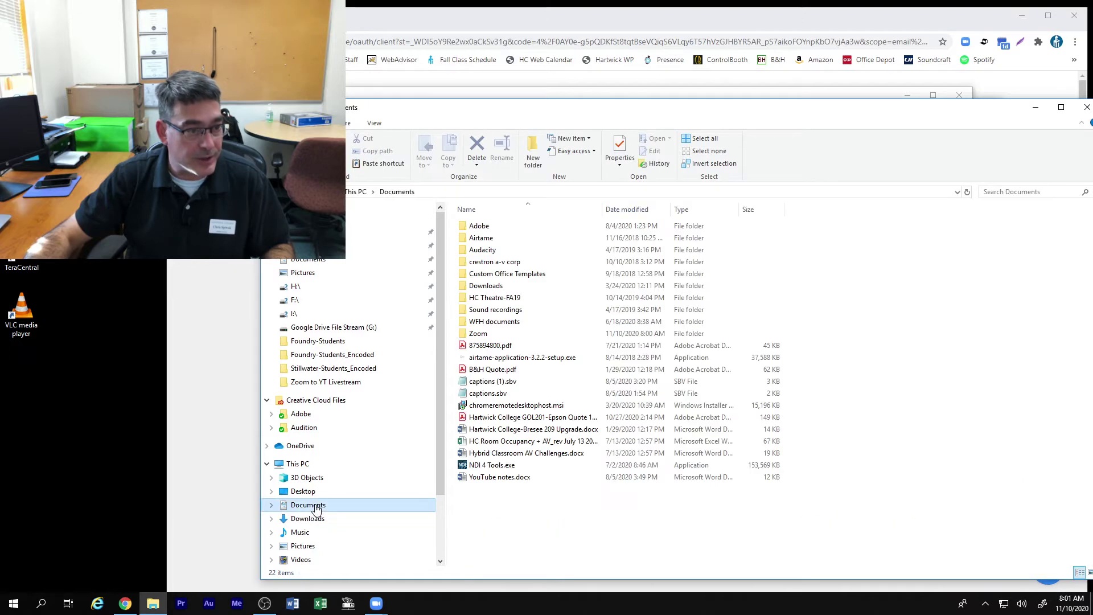
double_click(480, 333)
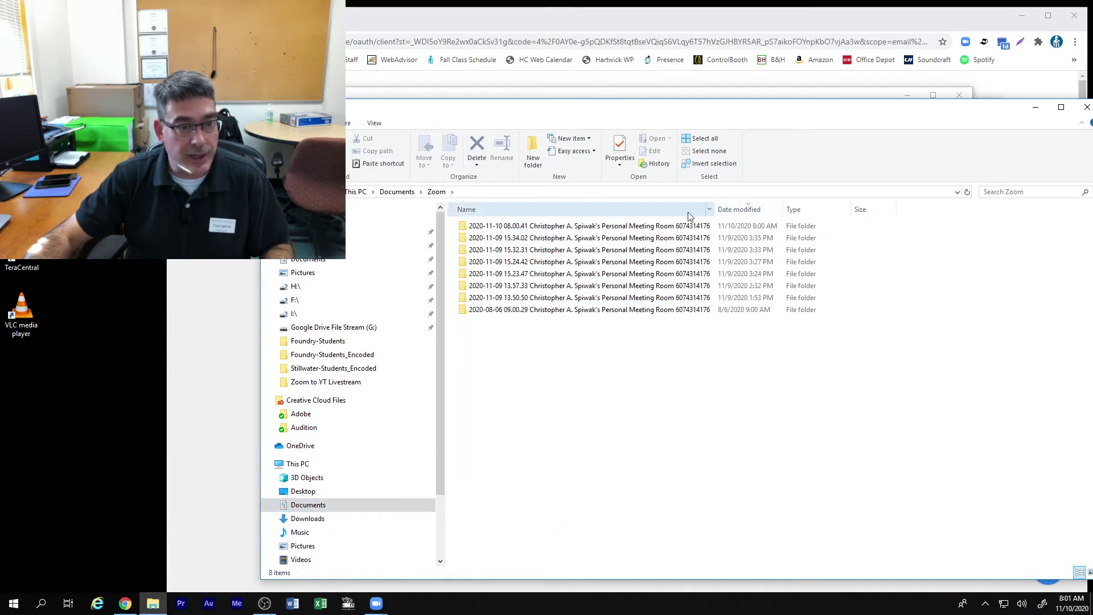
left_click(612, 229)
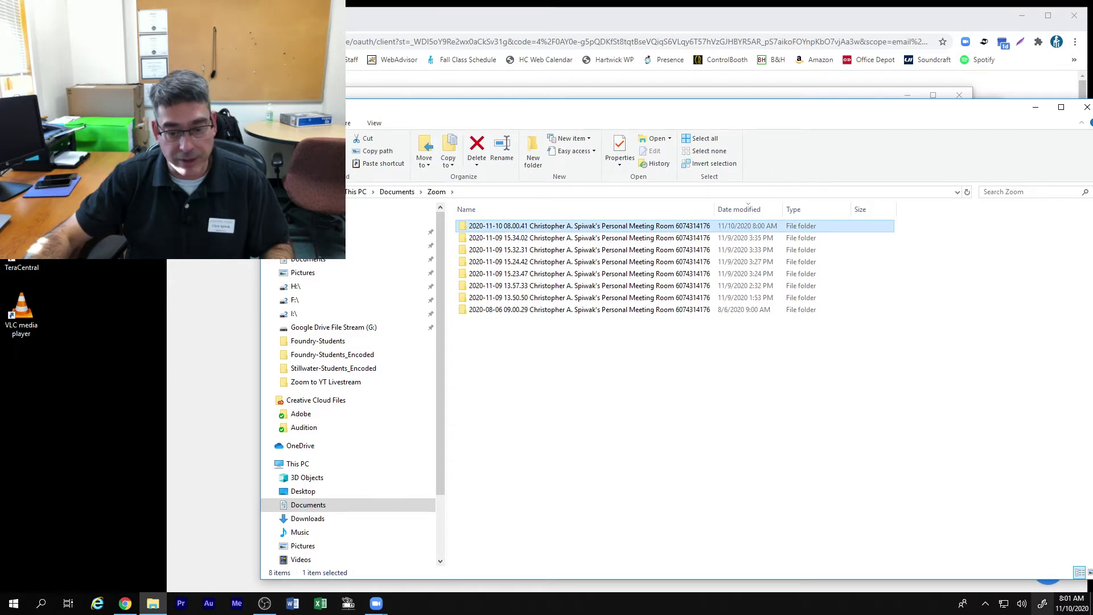
double_click(605, 228)
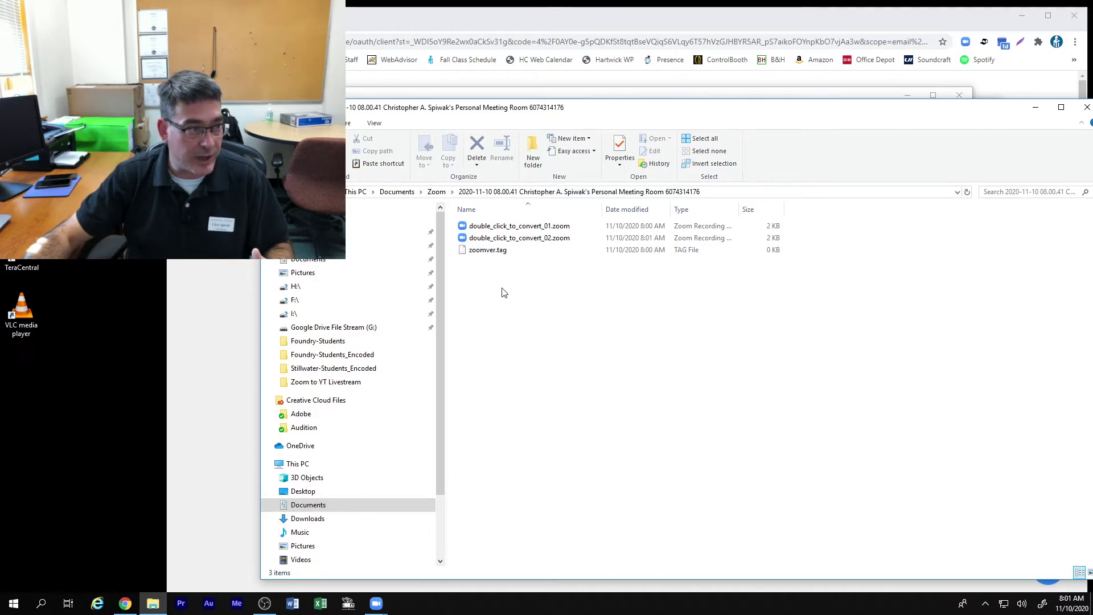
- Refresh the recording folder repeatedly to check how the sizes of the double_click_to_convert files change
right_click(519, 355)
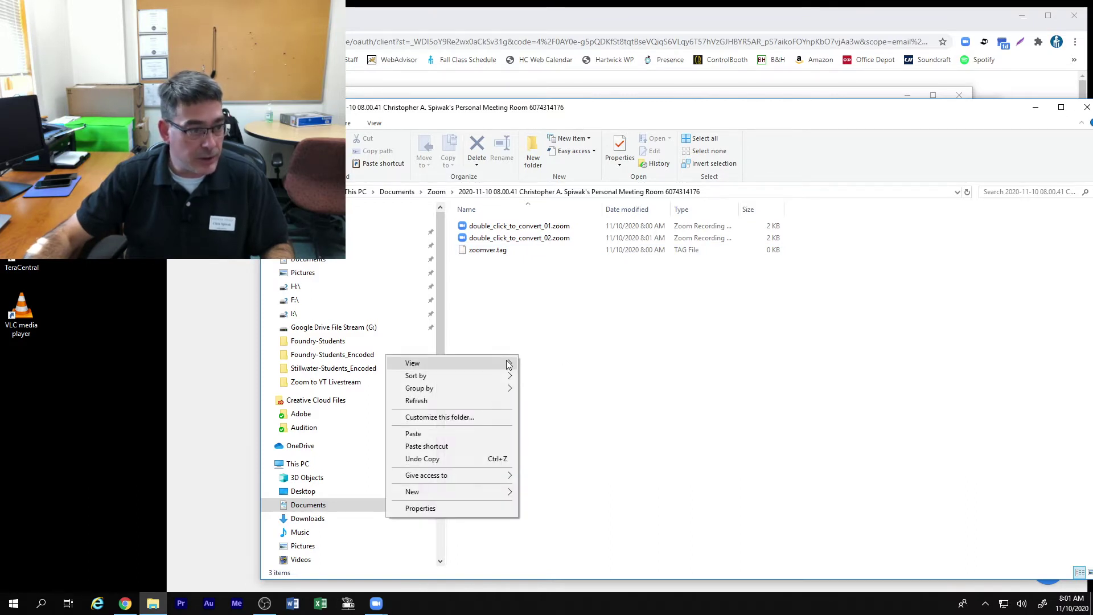
left_click(477, 398)
right_click(589, 340)
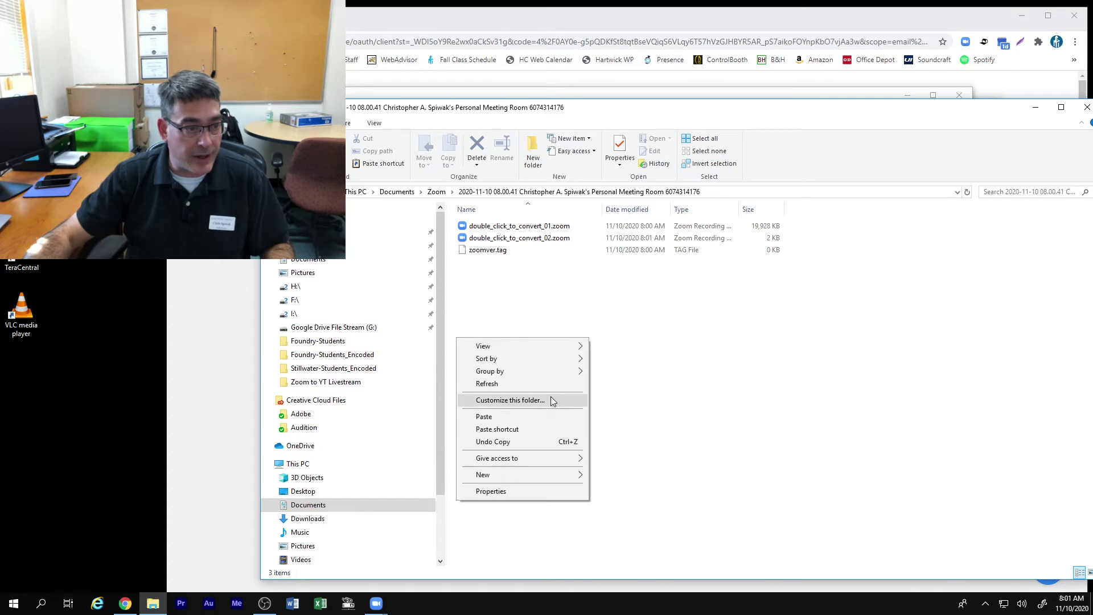
left_click(552, 384)
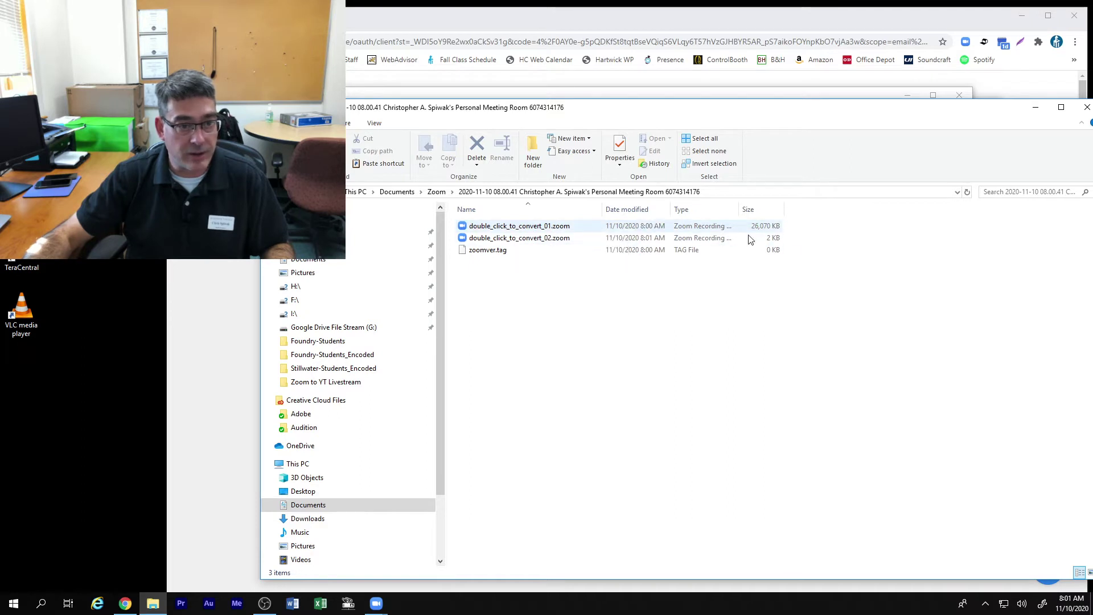
right_click(629, 369)
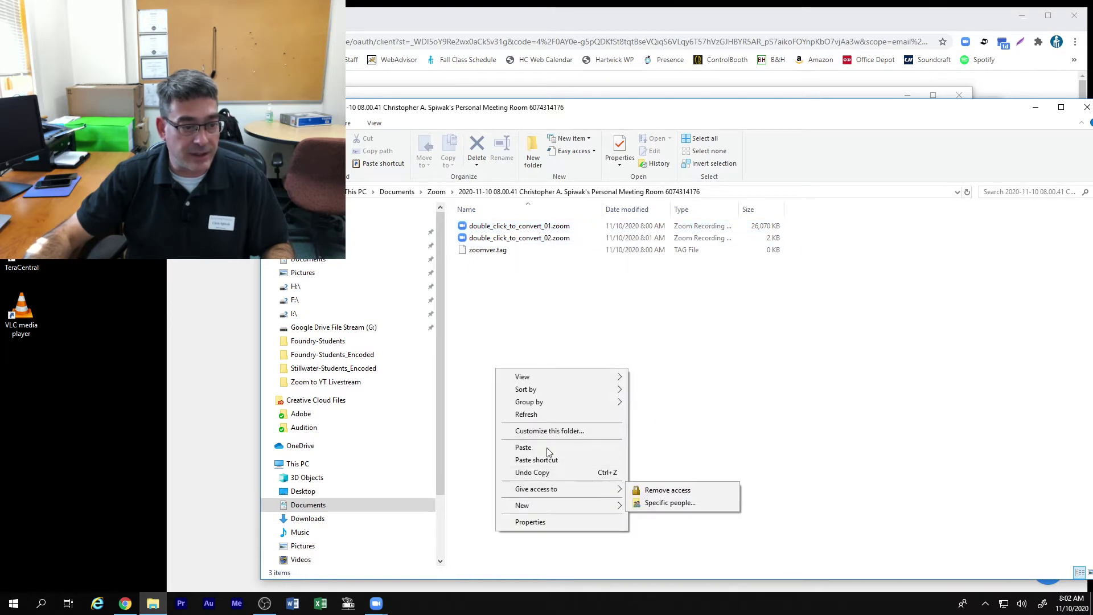
left_click(555, 414)
right_click(556, 368)
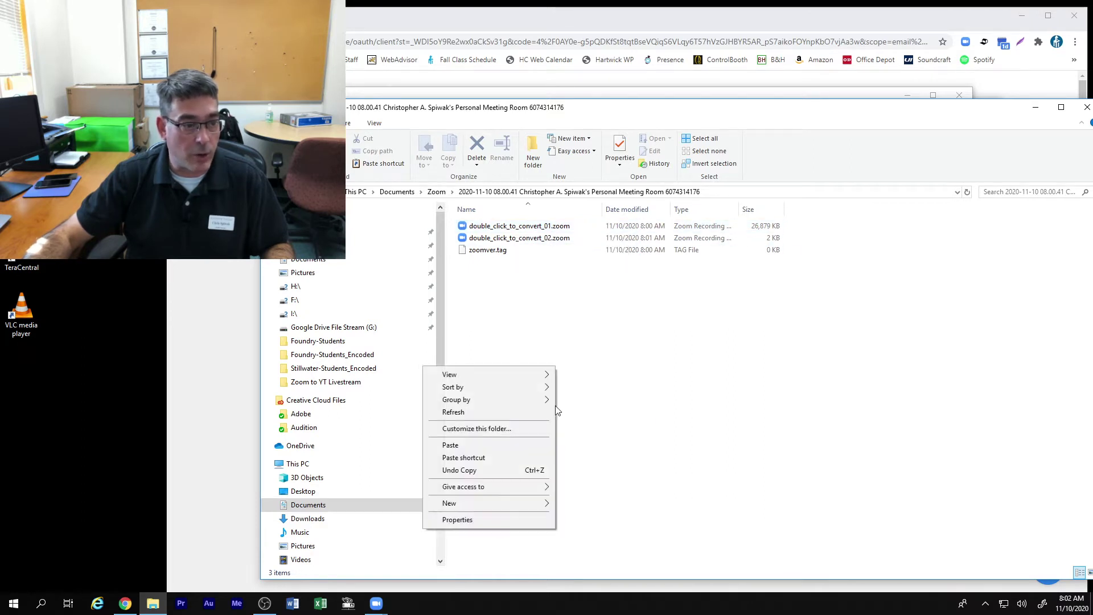
left_click(521, 411)
right_click(691, 307)
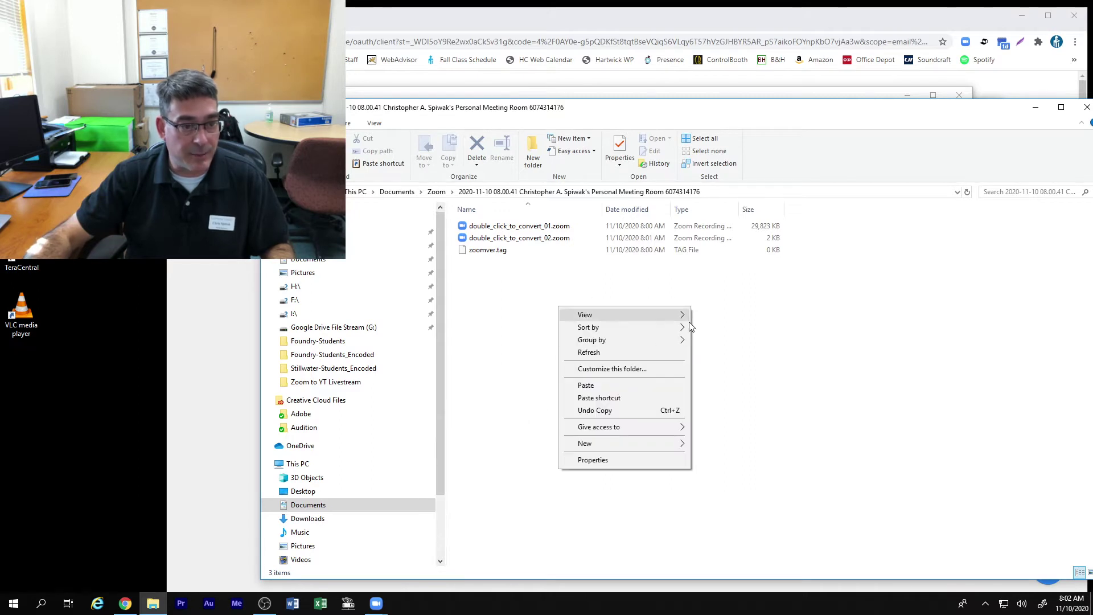
left_click(683, 354)
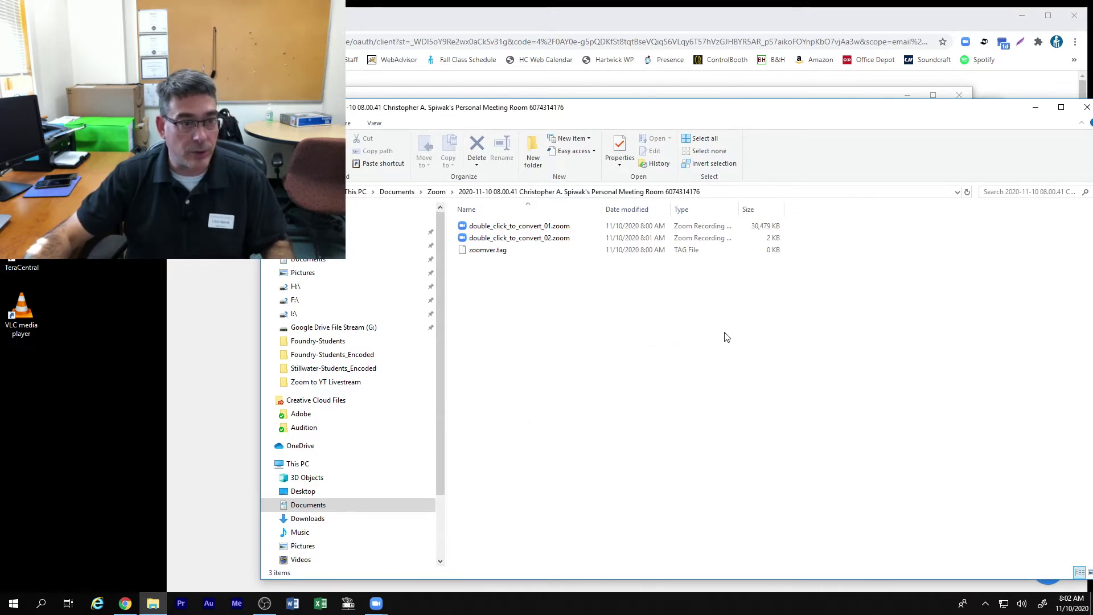
- Reposition the meeting window, bring the recording folder back to the front, and refresh it twice to recheck the file sizes
left_click(609, 92)
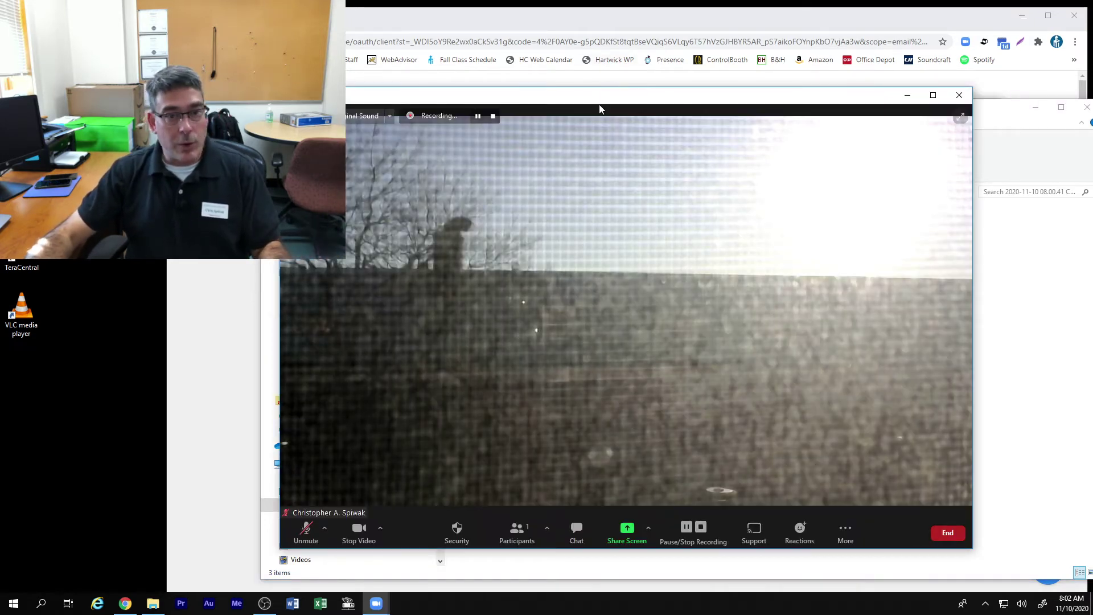
left_click_drag(602, 106, 653, 125)
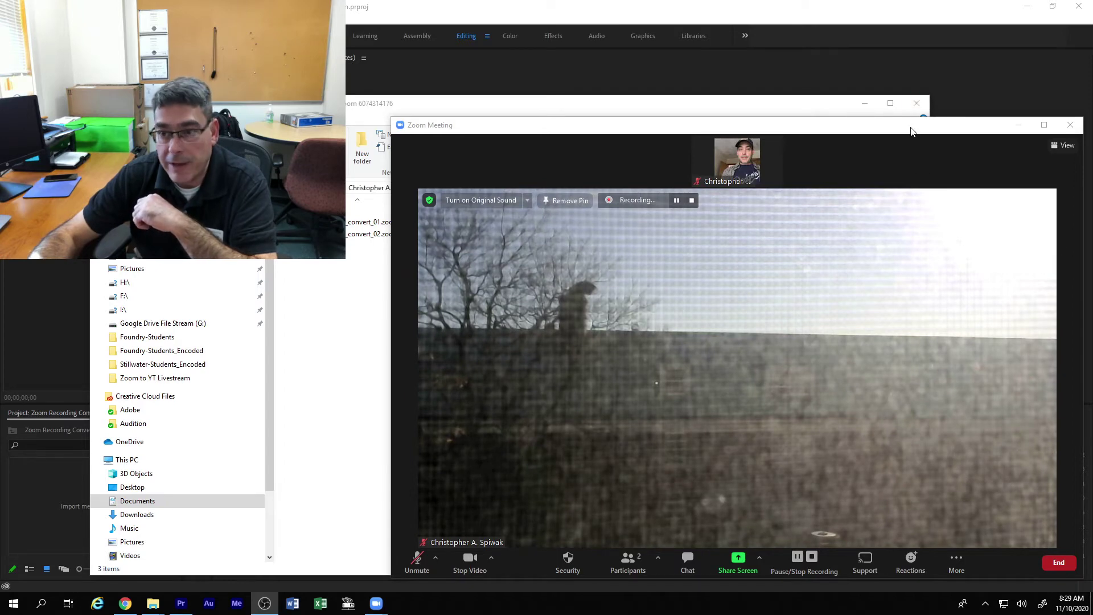
left_click(421, 109)
left_click_drag(437, 106, 600, 120)
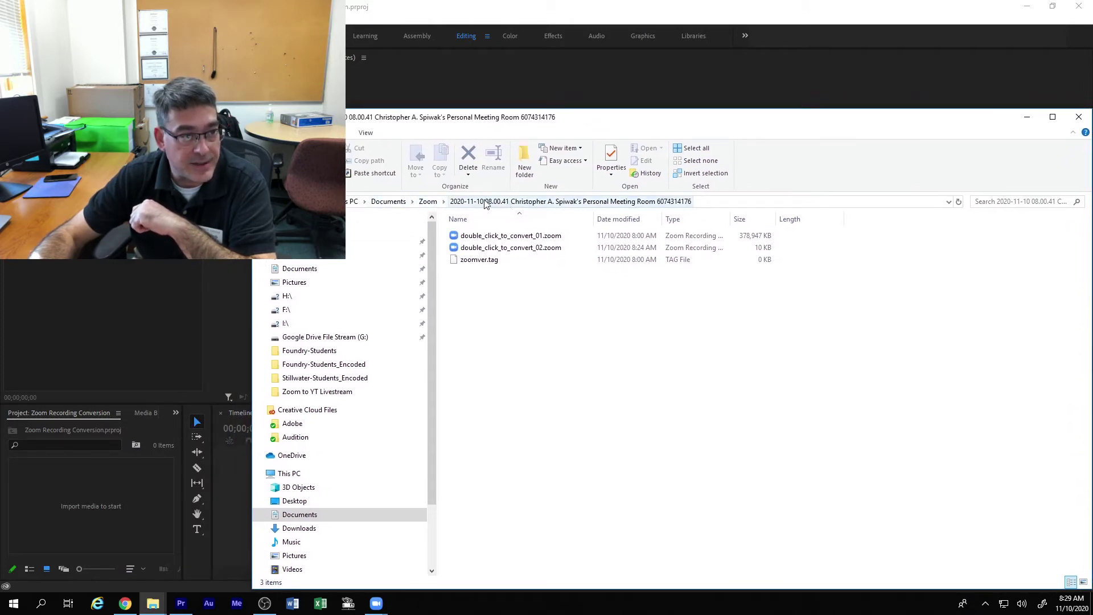
right_click(536, 405)
left_click(491, 446)
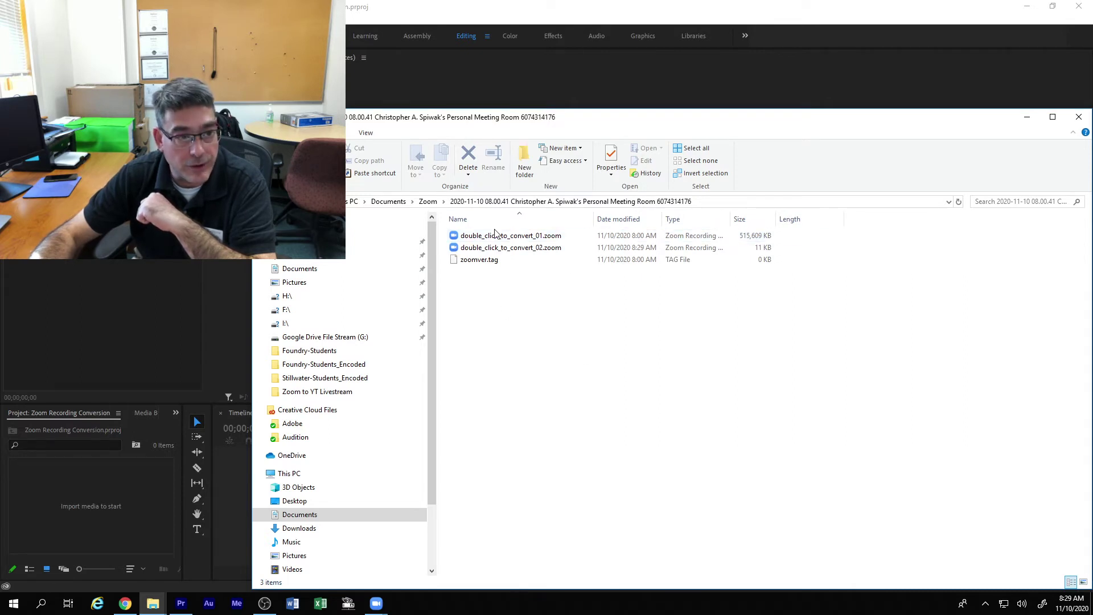
right_click(579, 405)
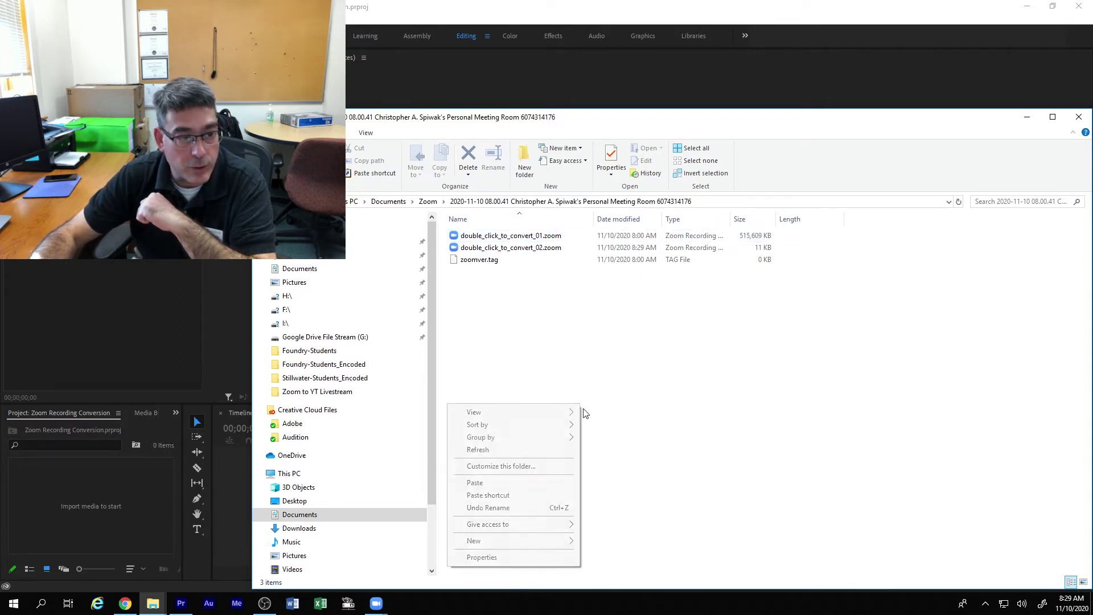
left_click(546, 450)
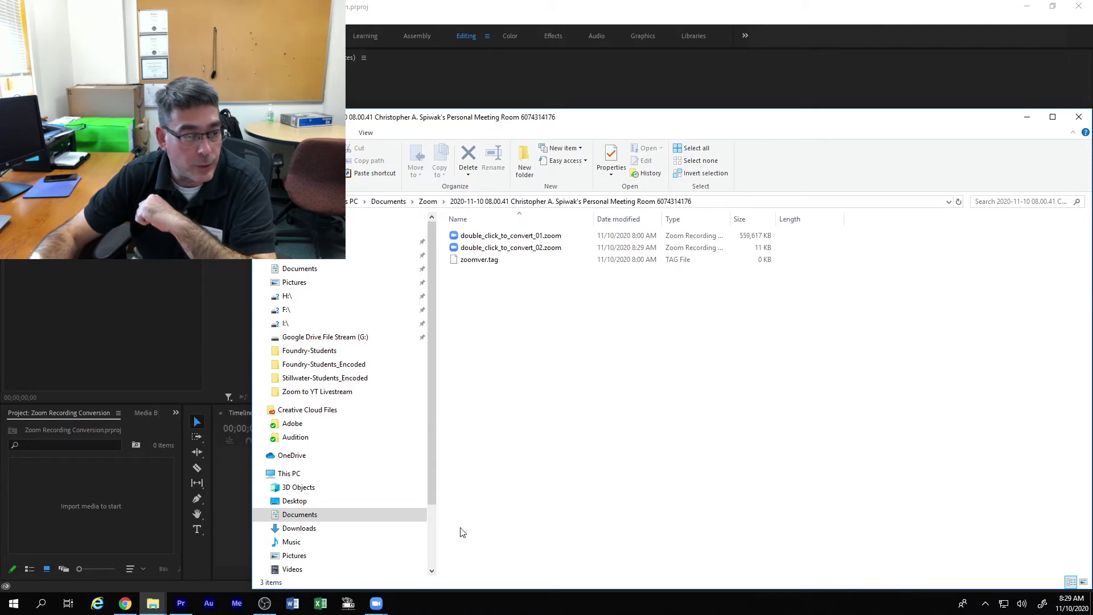
- Return to the Zoom meeting, stop the recording, dismiss the notification, and end the meeting for all
mouse_move(376, 603)
mouse_move(386, 564)
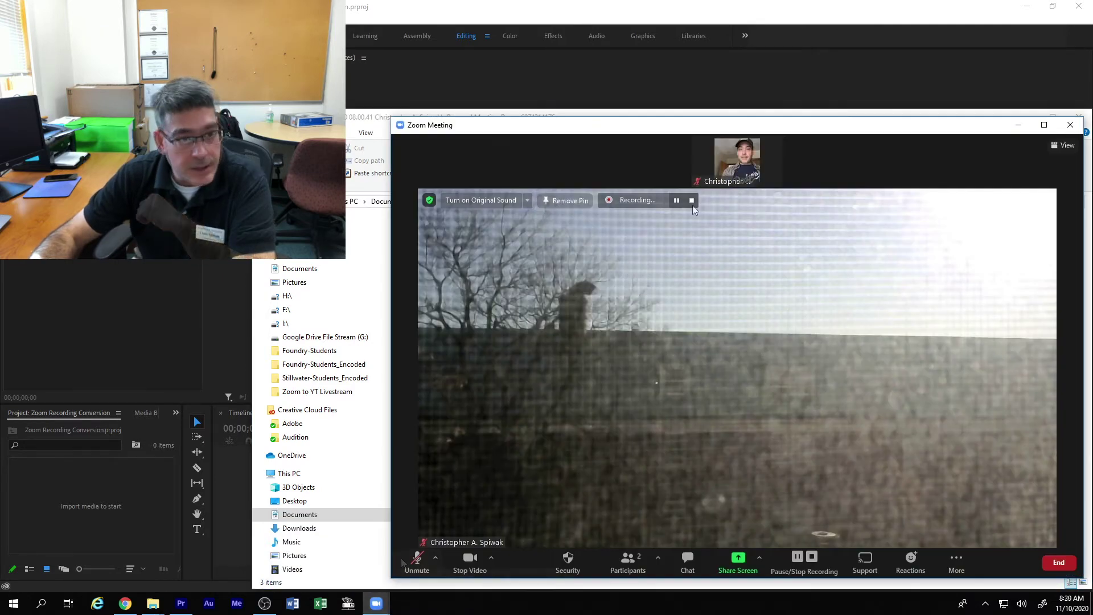
left_click(811, 558)
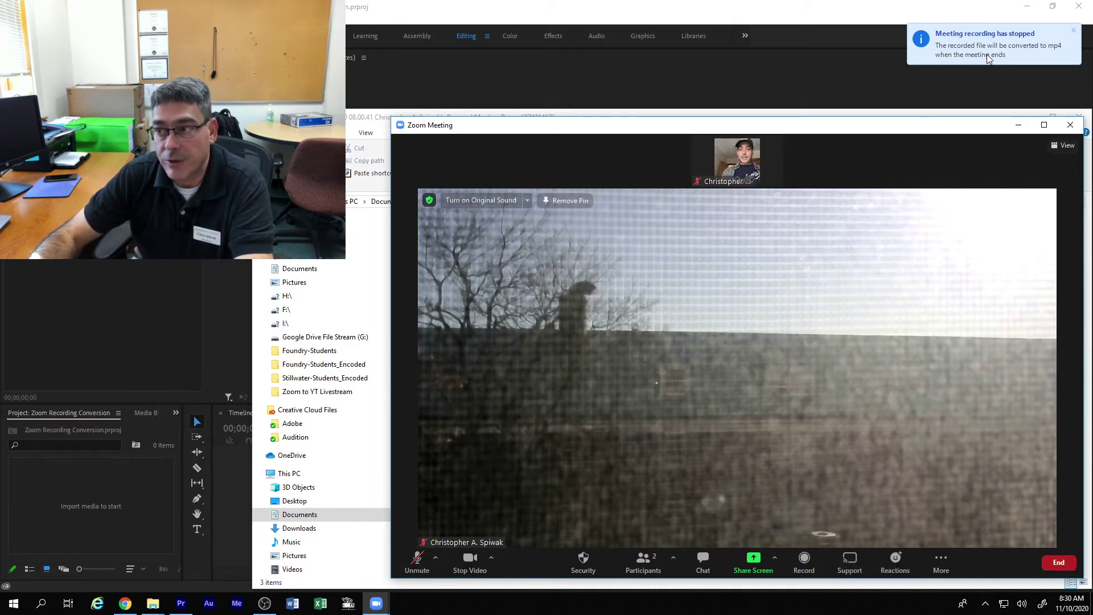
left_click(1073, 34)
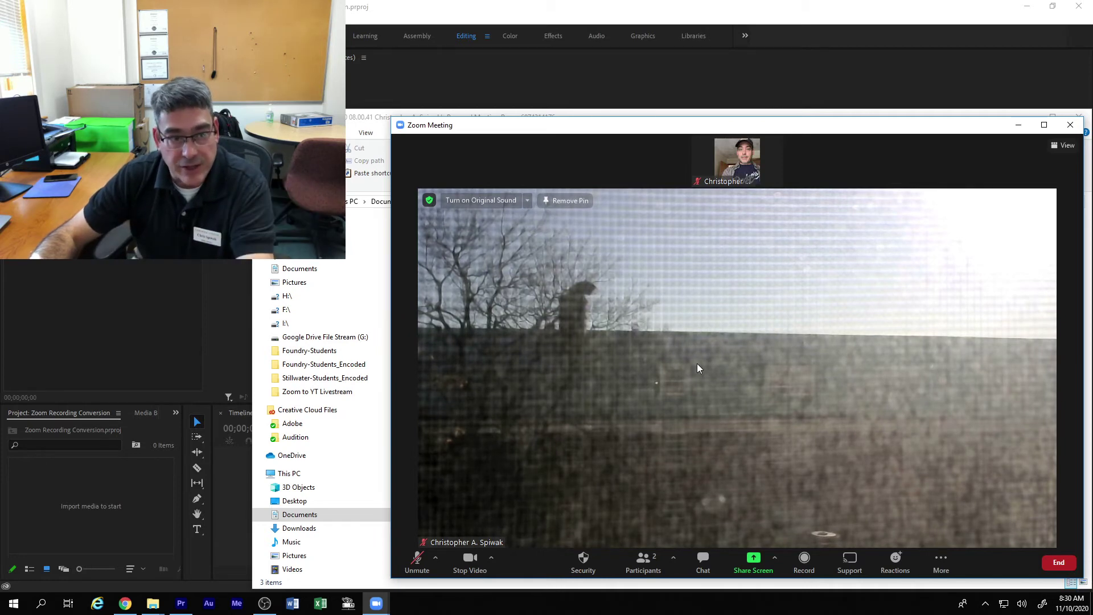
left_click(1061, 563)
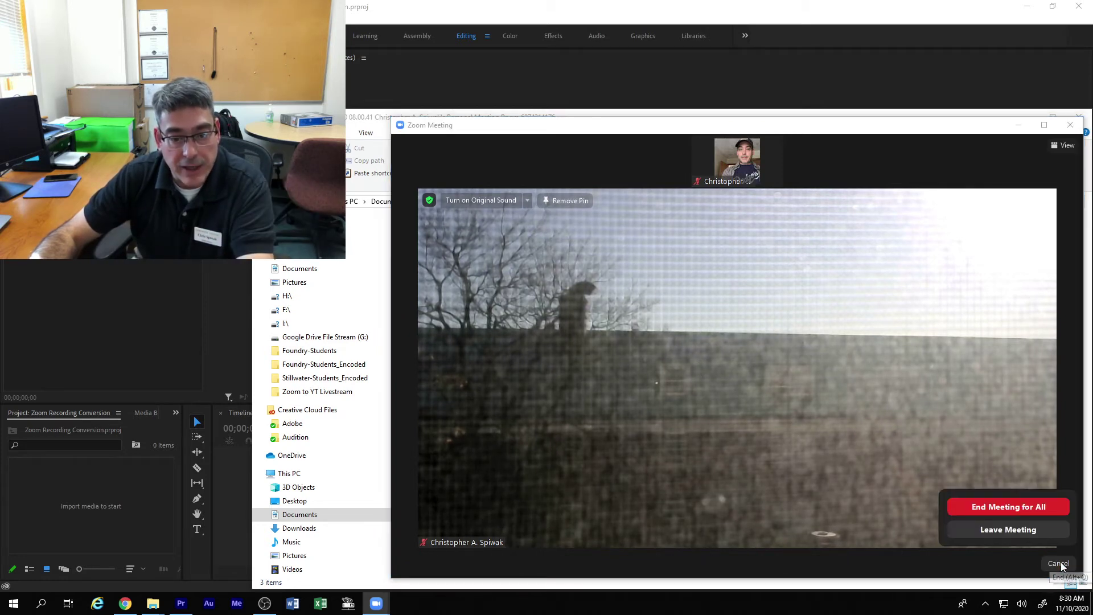
left_click(1033, 506)
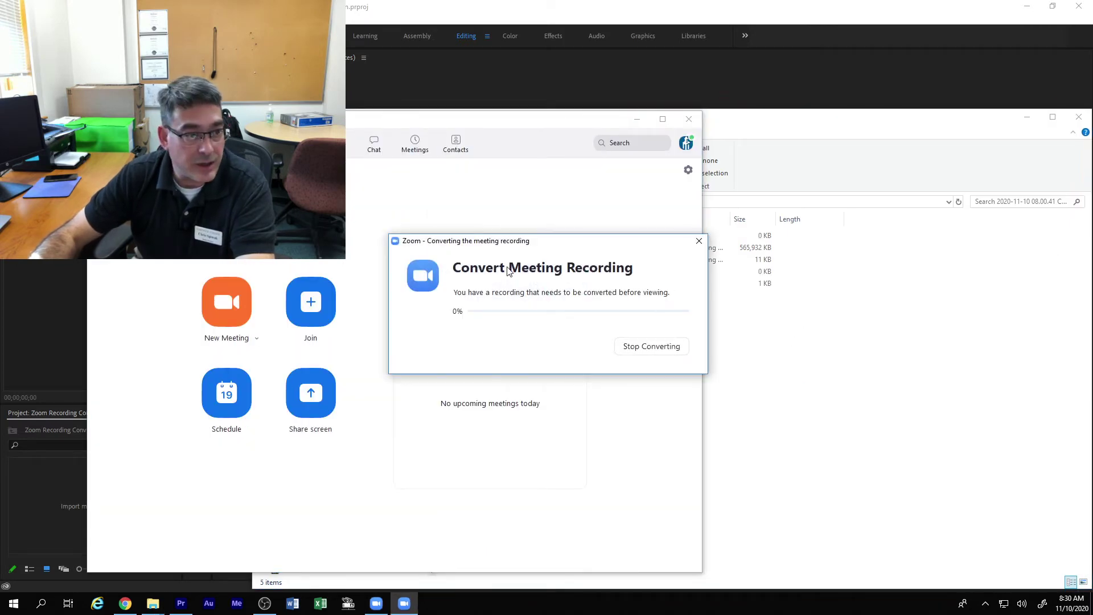
- Stop the conversion of the meeting recording and bring the recording folder back to the front
left_click(645, 348)
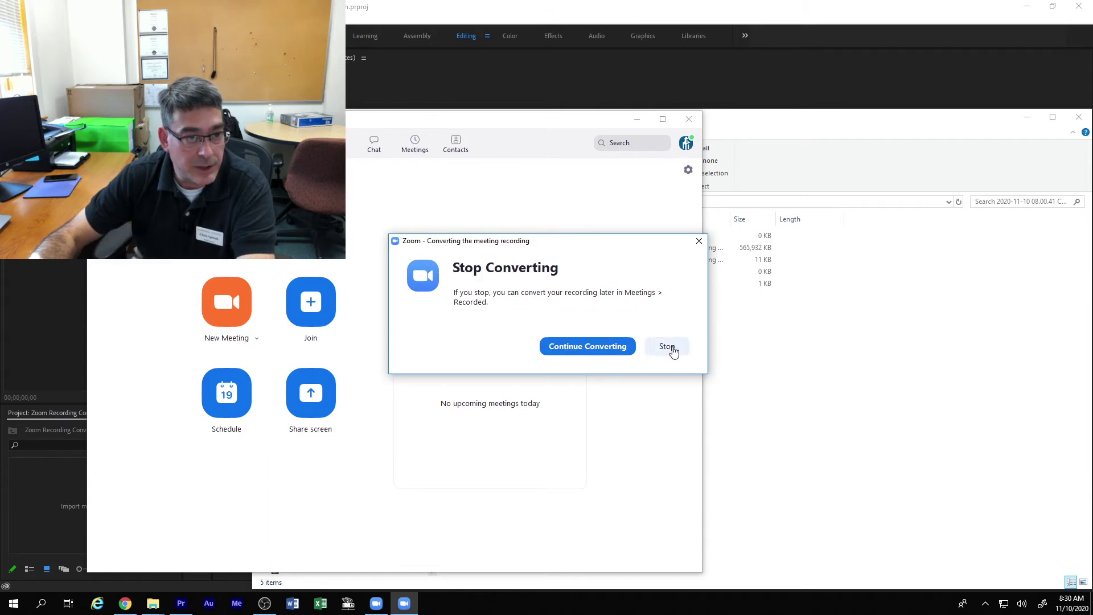
left_click(667, 346)
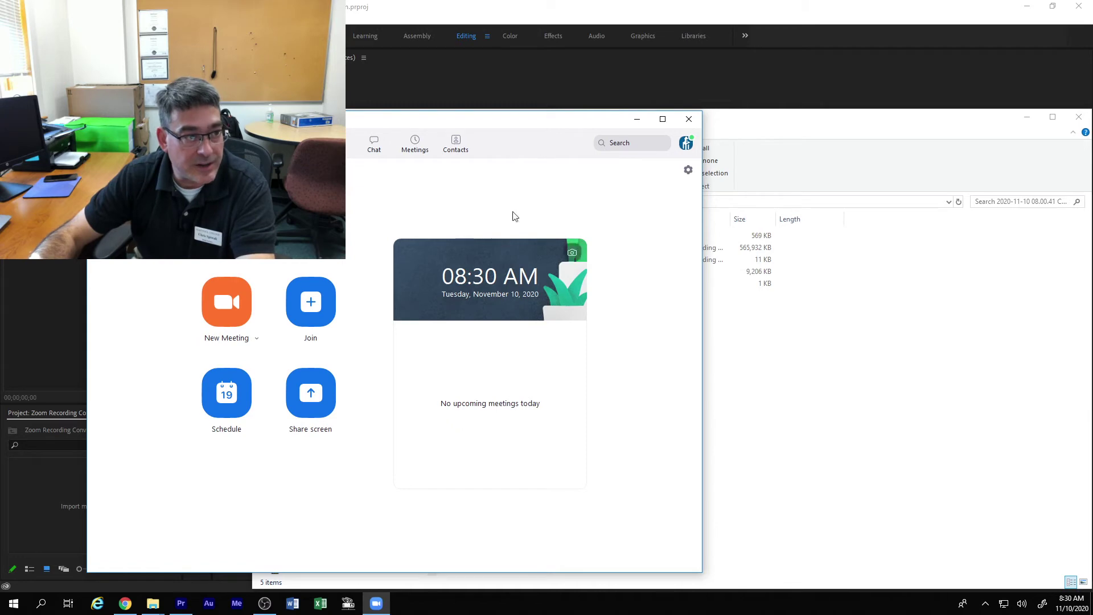
left_click(805, 434)
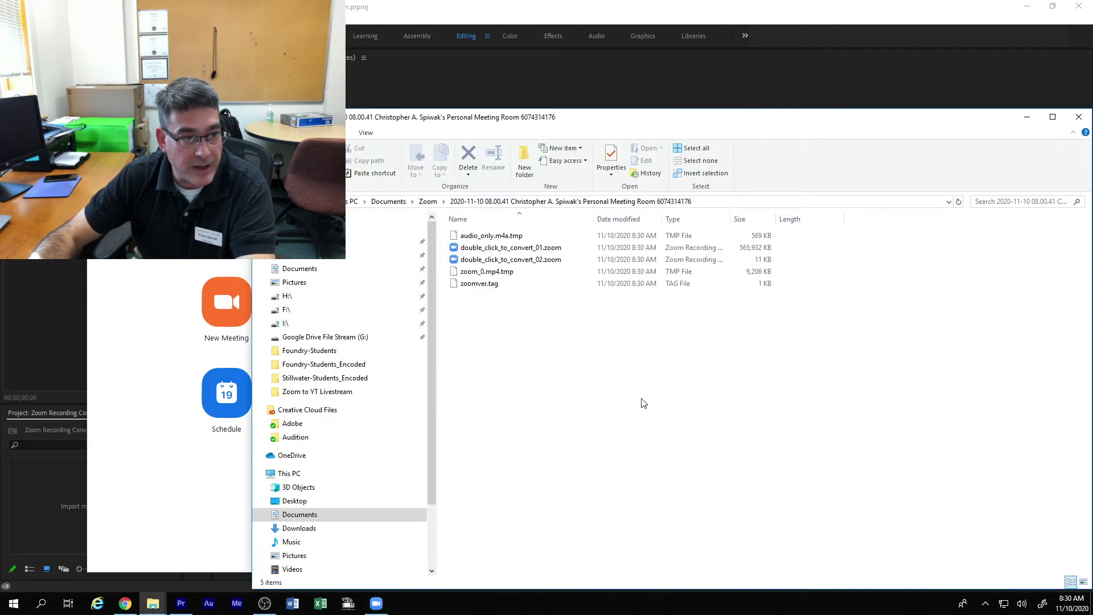
- Refresh the recording folder twice to check which files the stopped conversion left behind
right_click(638, 401)
left_click(597, 446)
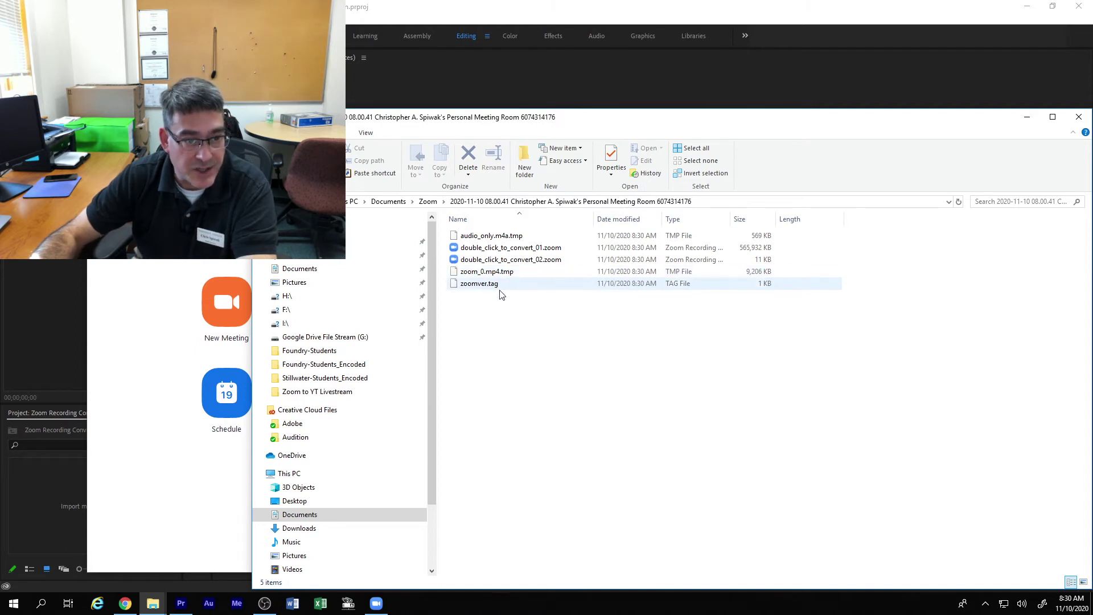
right_click(648, 384)
left_click(588, 429)
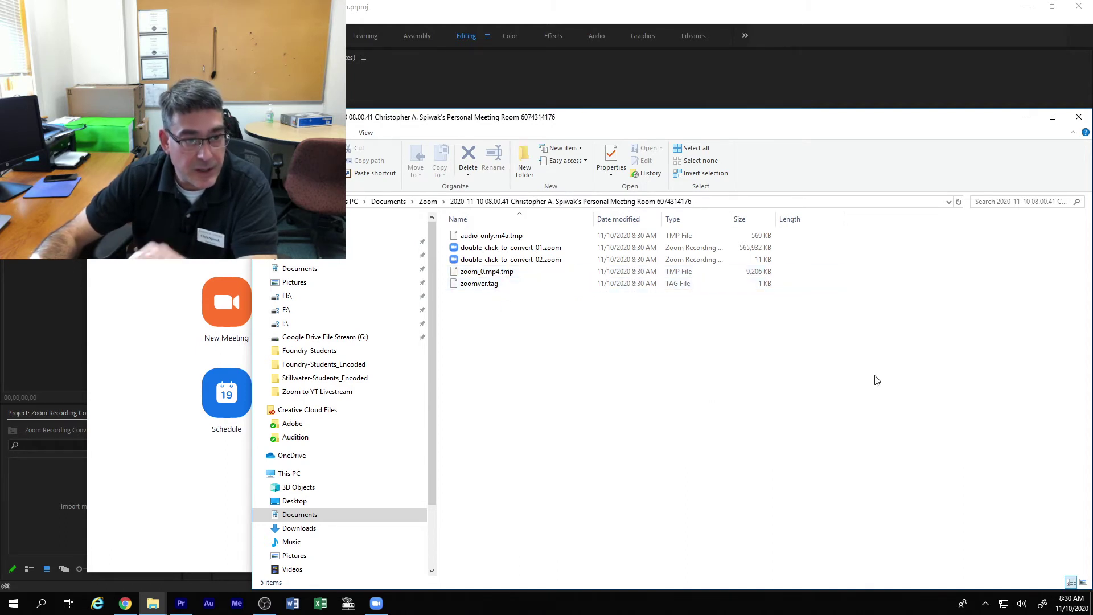
- View the November 10, 2020 recording and its conversion option in Zoom's recorded meetings, and check the computer's network connection
double_click(535, 248)
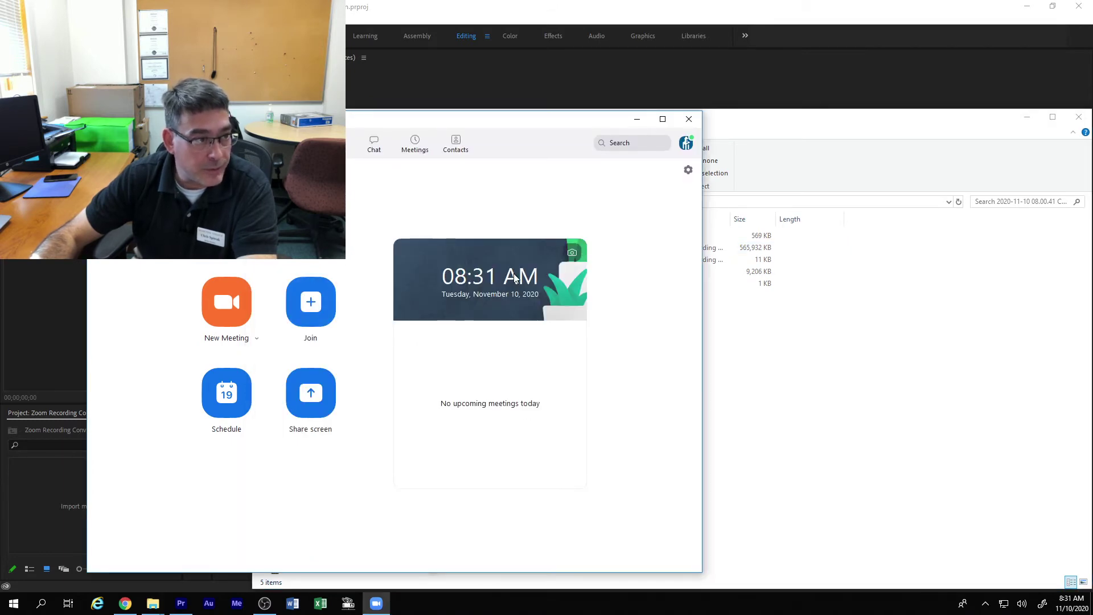
left_click(415, 146)
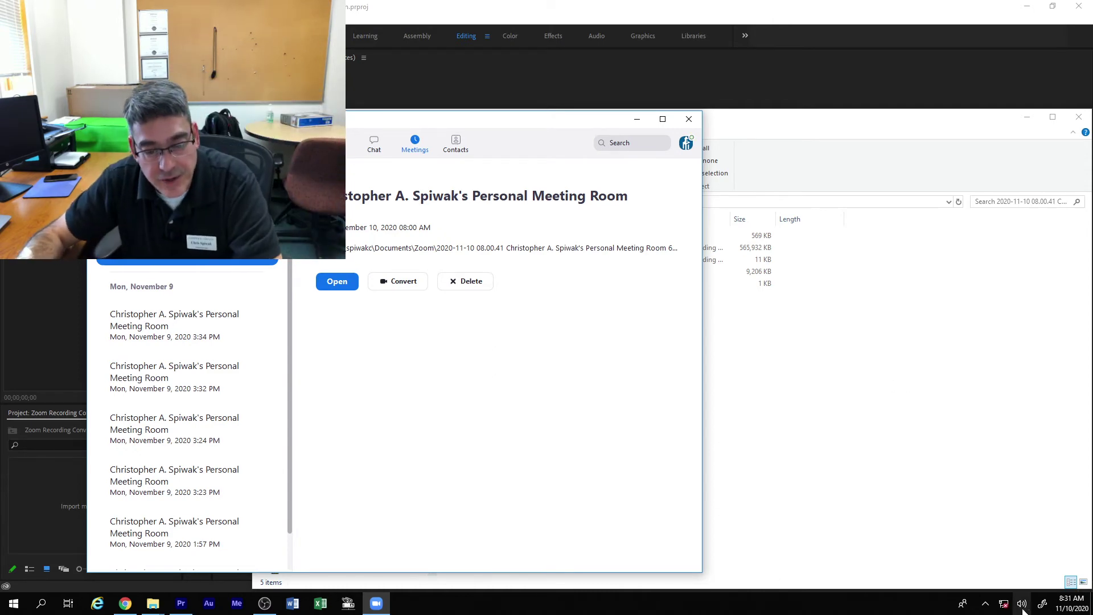
left_click(1005, 605)
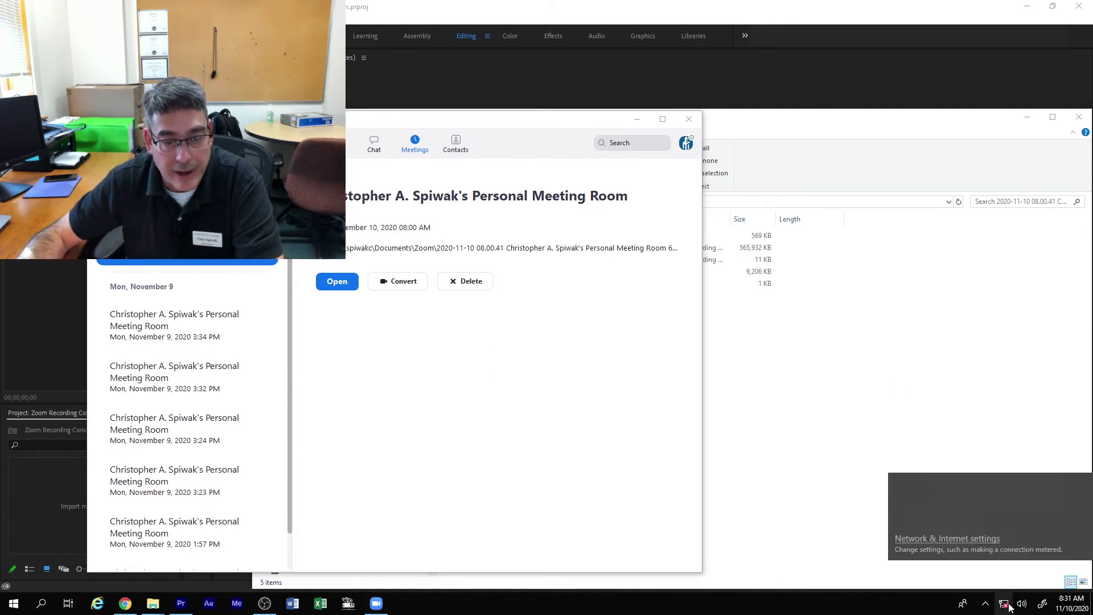
left_click(1005, 604)
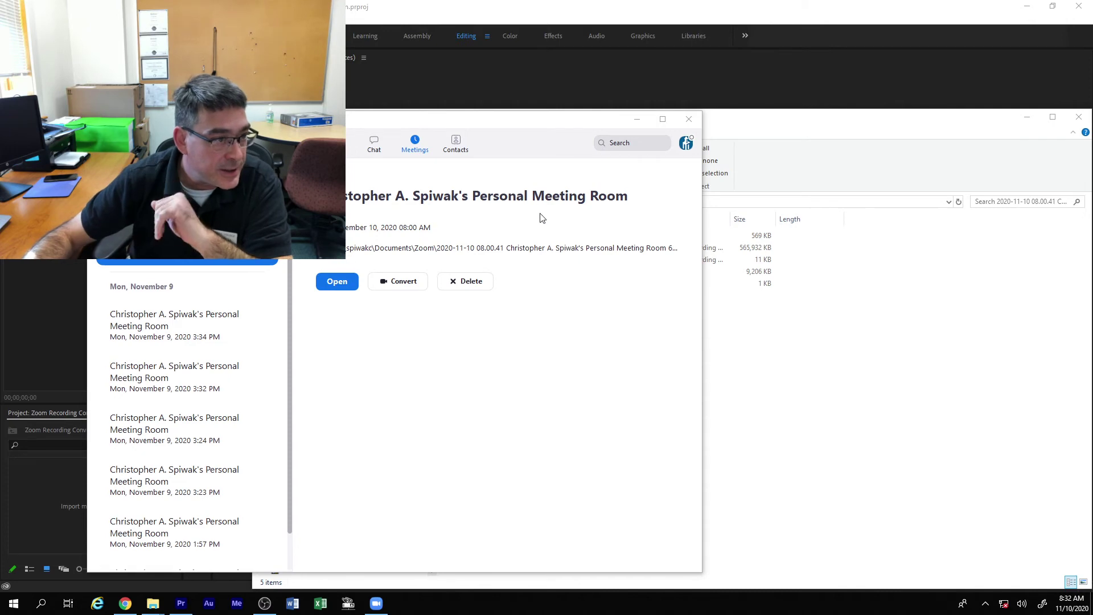
- Return to the recording folder, refresh its contents, and shift its window clear of the webcam picture
left_click(829, 127)
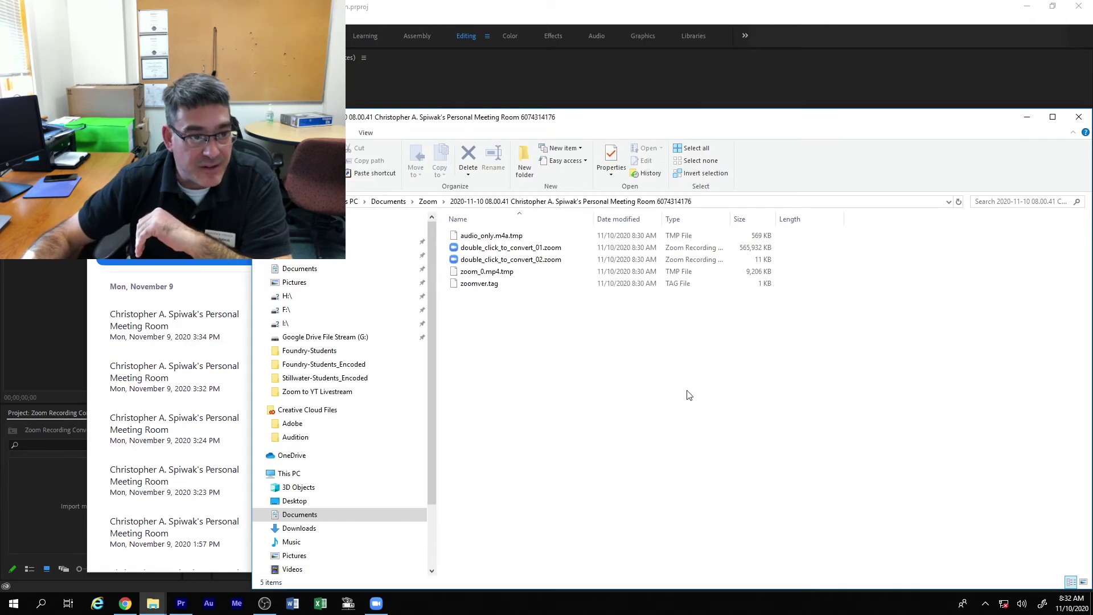
right_click(507, 436)
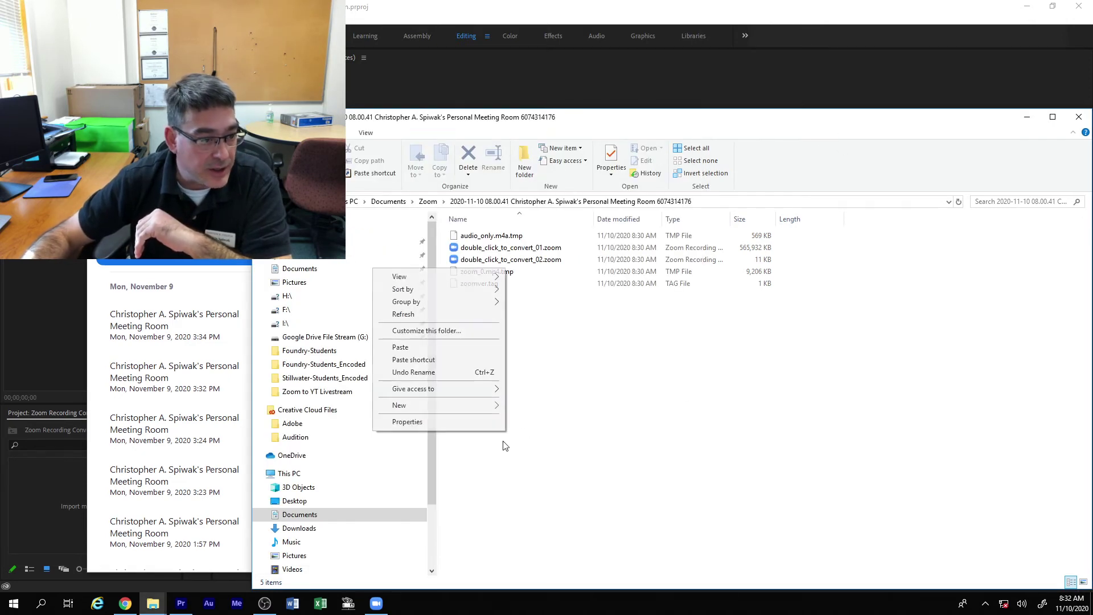
left_click(442, 311)
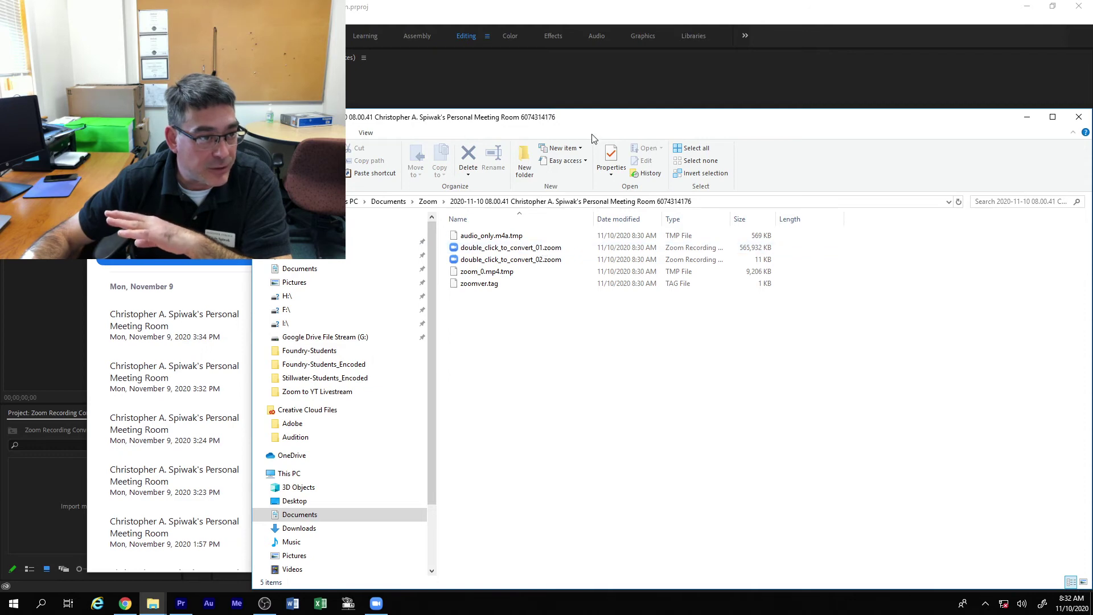
left_click_drag(610, 119, 690, 120)
- Compare with the convert option in Zoom, and start converting the recording from double_click_to_convert_01.zoom in the folder
key("alt+Tab")
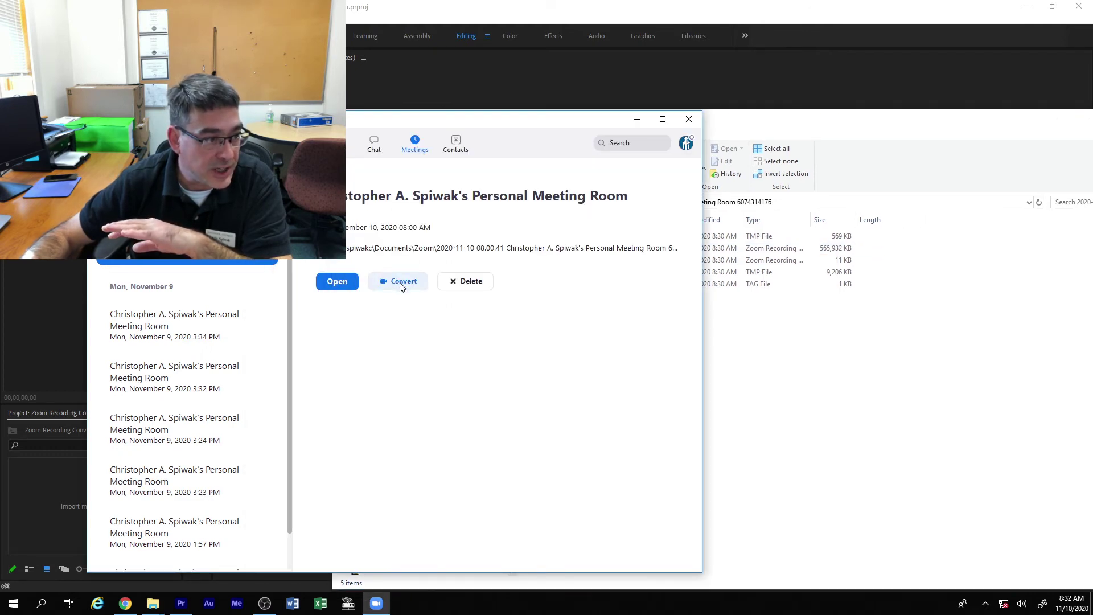
left_click(757, 354)
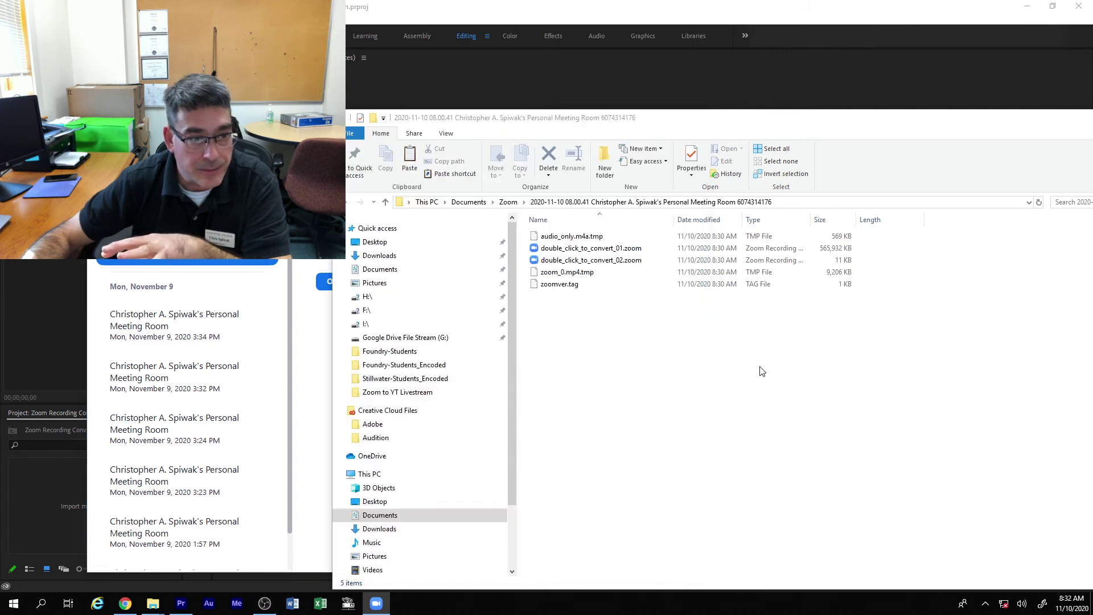
double_click(592, 251)
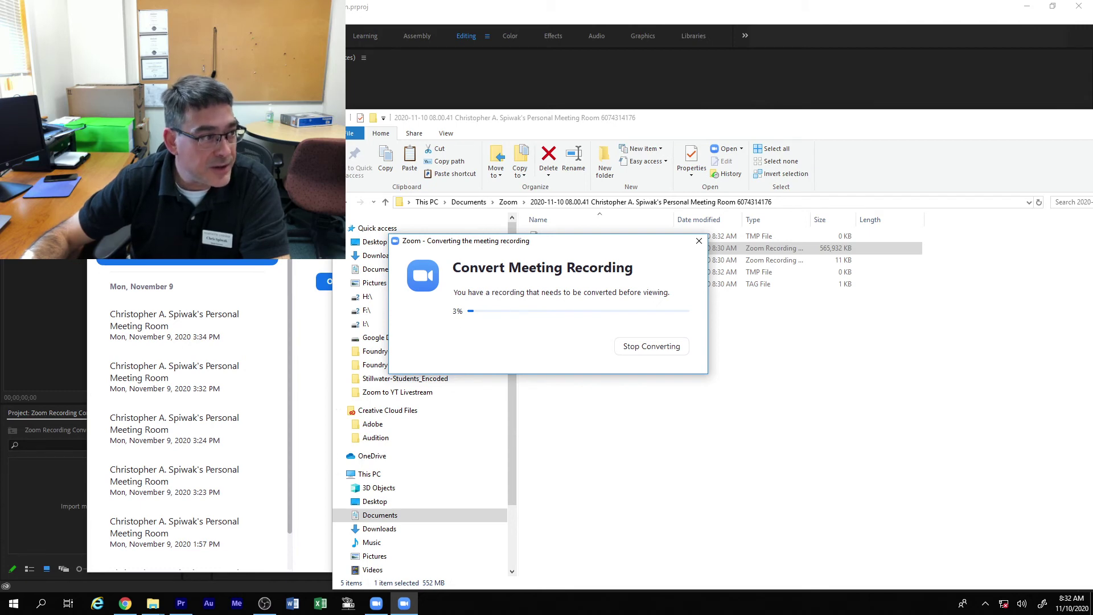
- Check the overall CPU and memory usage in Zoom's settings statistics during the conversion, and close the settings
left_click(333, 144)
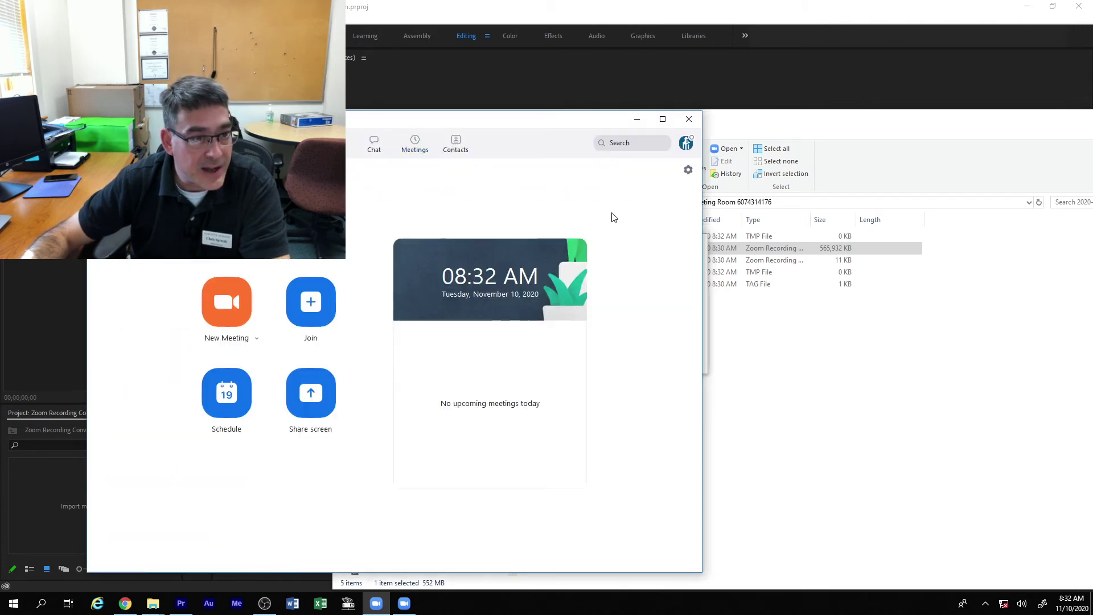
left_click(689, 170)
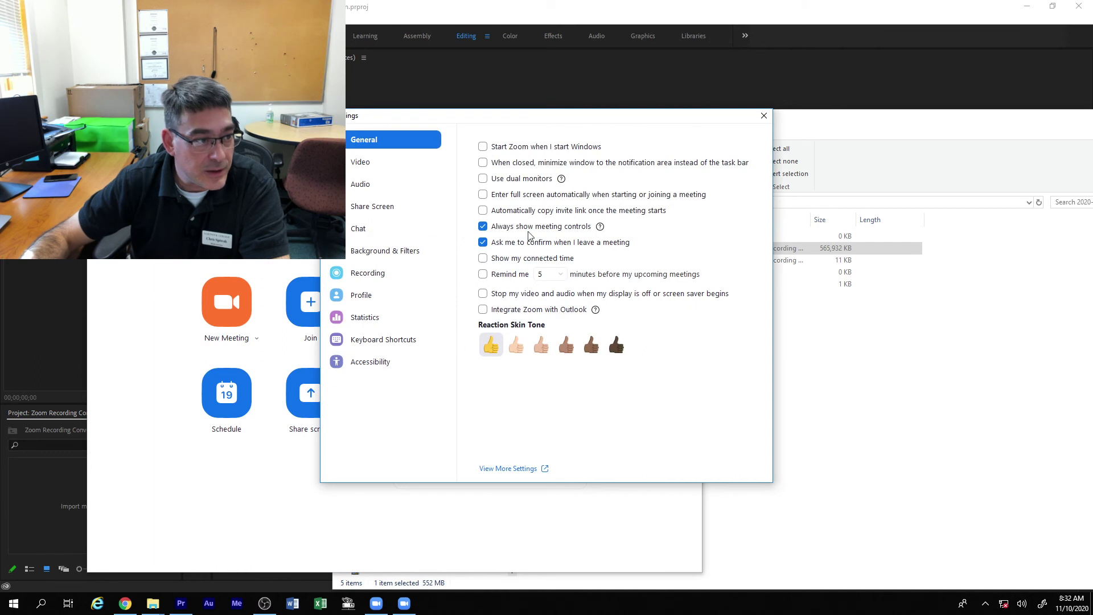
left_click(368, 321)
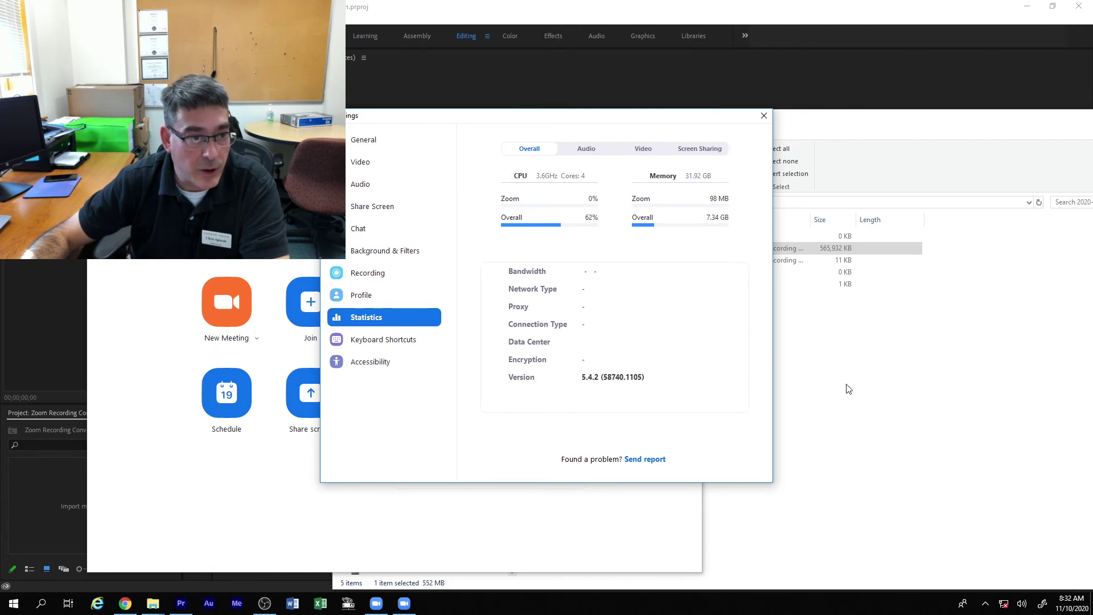
left_click(764, 115)
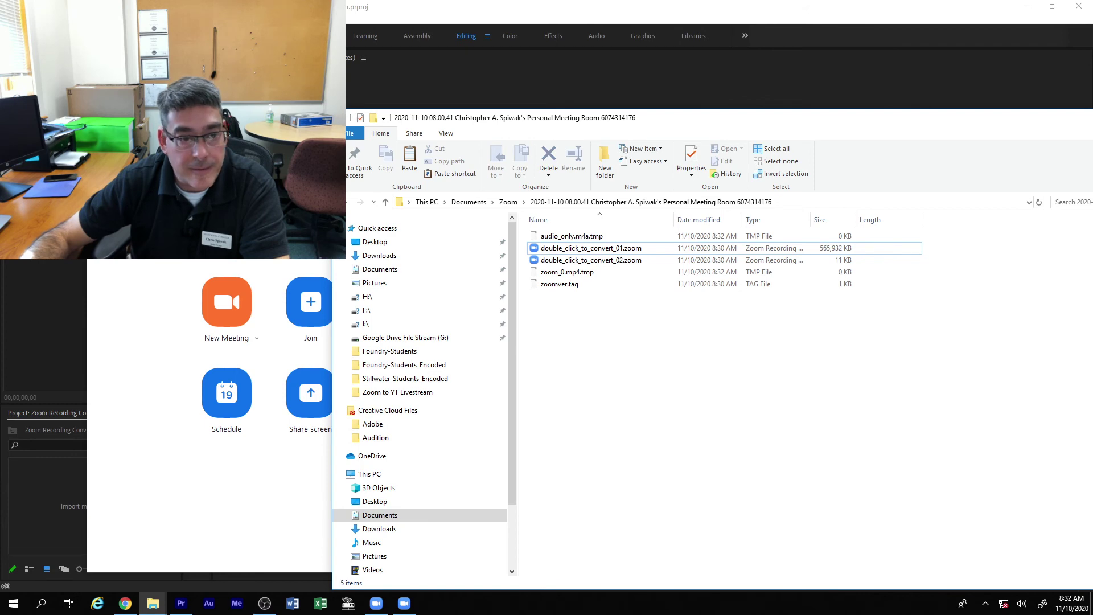
- Minimize the recording folder, Zoom and Premiere Pro windows, and move the conversion progress window up and to the side
left_click(152, 603)
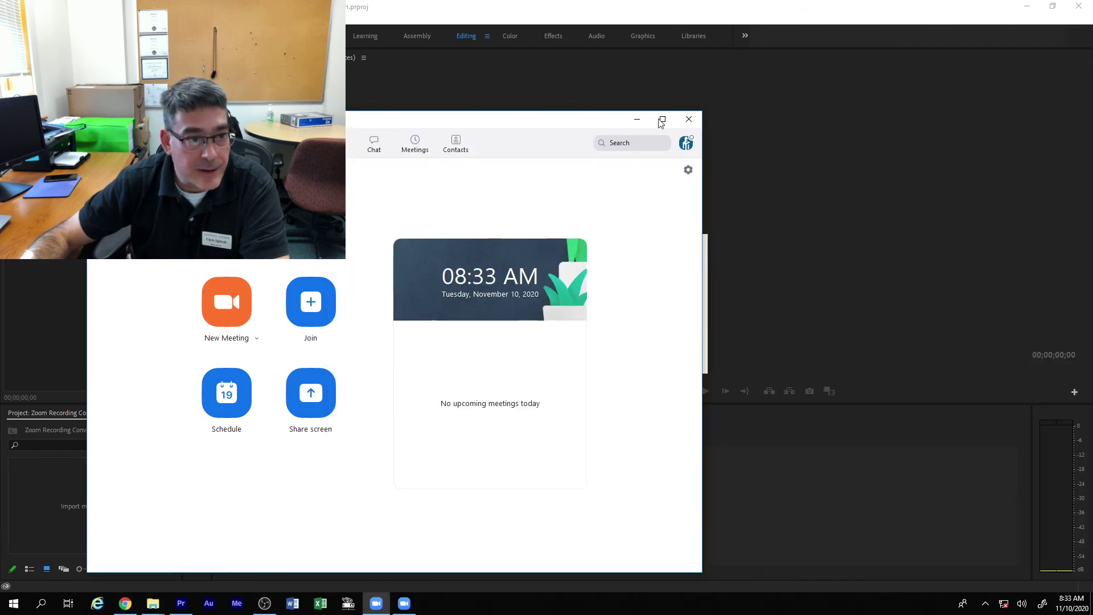
left_click(636, 119)
left_click_drag(593, 247, 739, 155)
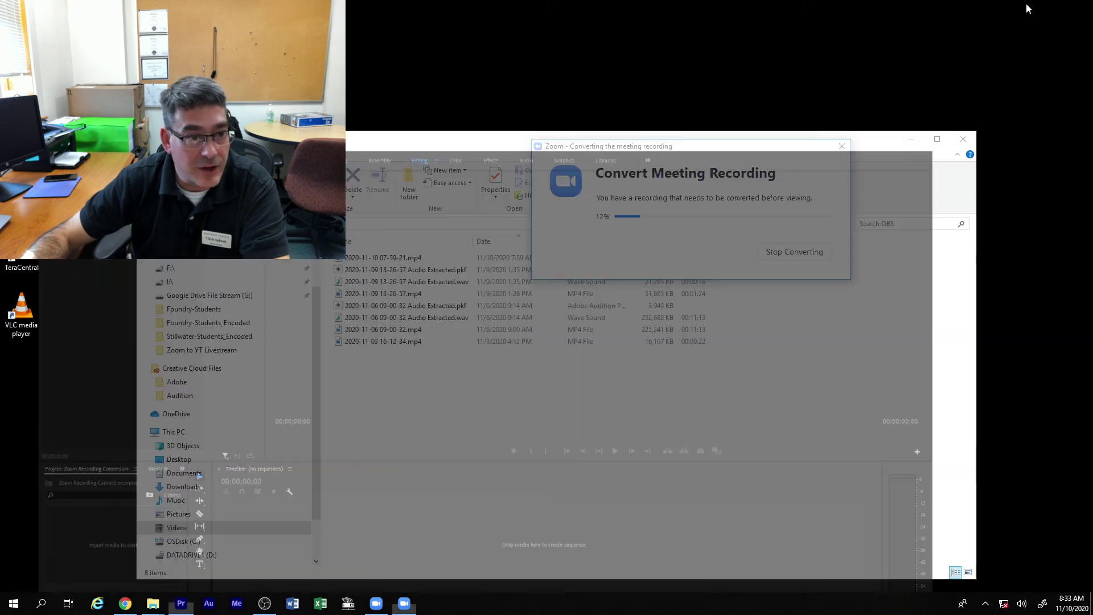
left_click(181, 603)
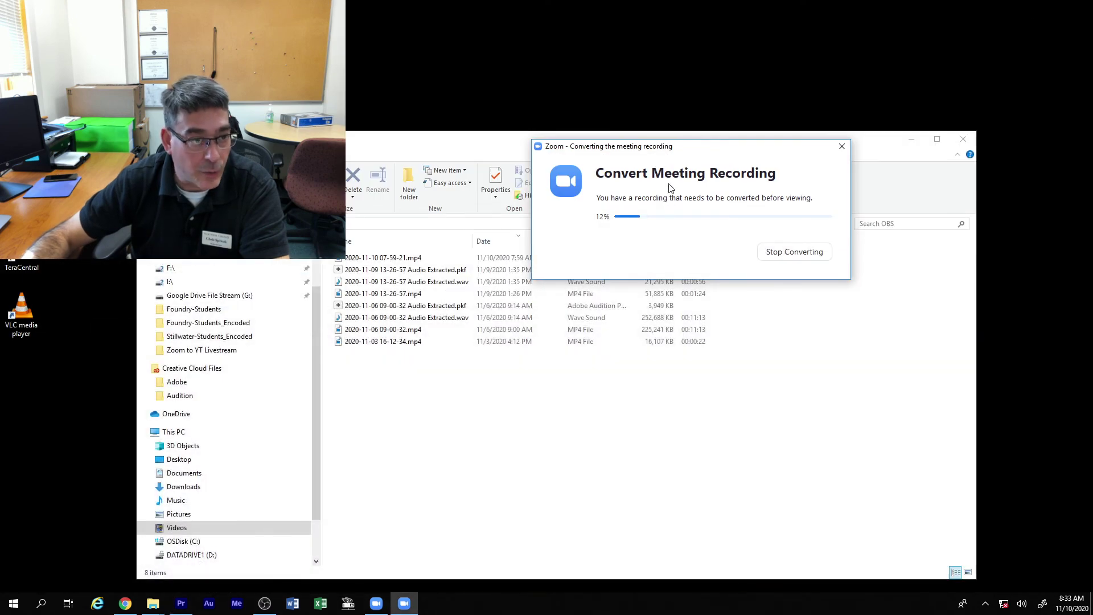